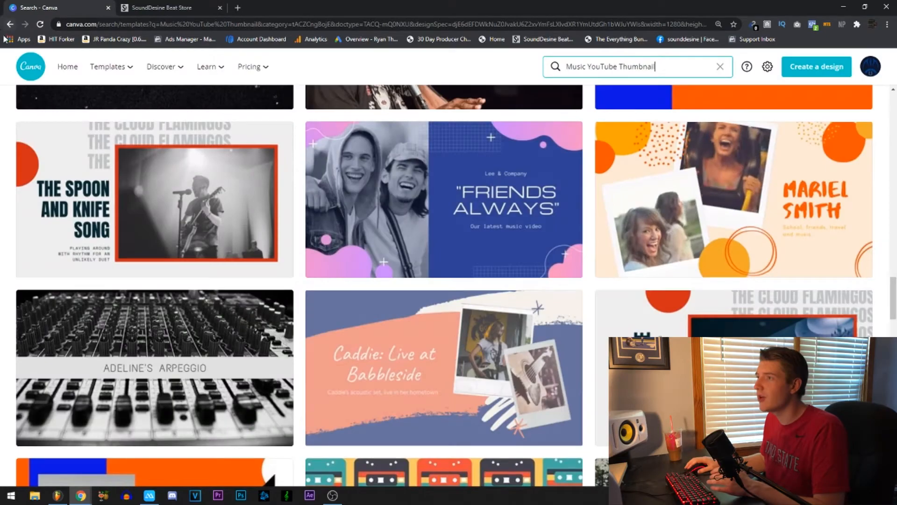
Return to the home page and search the templates for "Music YouTube Thumbnail"
left_click(30, 71)
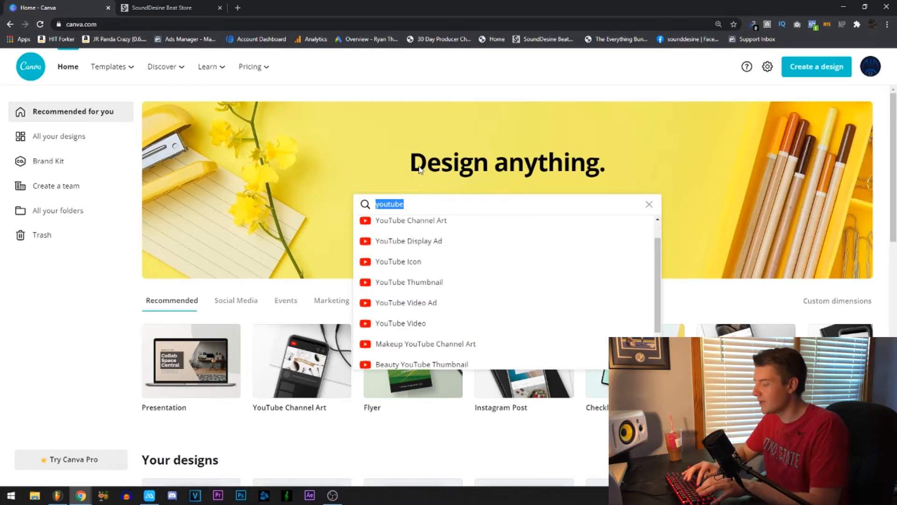
type("music you")
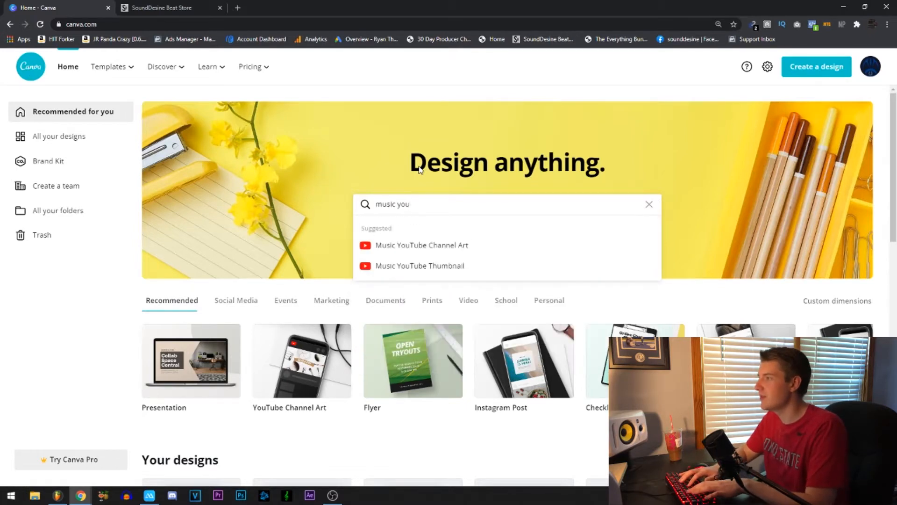
type("tu")
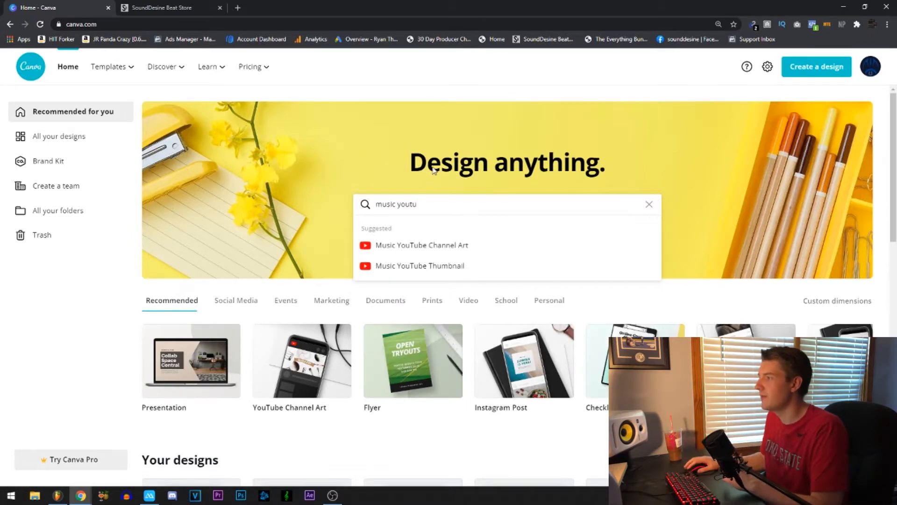
left_click(450, 265)
Browse the music thumbnail templates and open the "Aqua and Yellow Girl Photo Music Youtube Channel Art" design
scroll(450, 262, "down", 15)
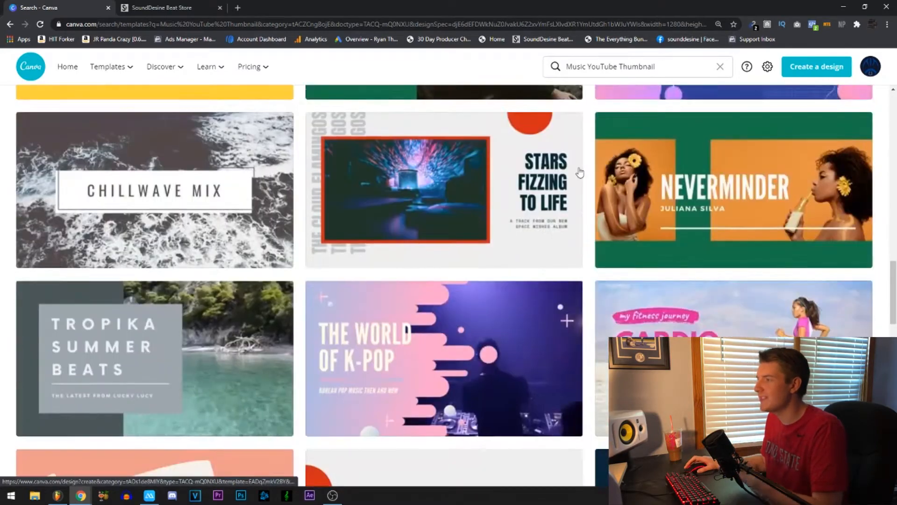
scroll(580, 173, "up", 5)
scroll(580, 173, "down", 10)
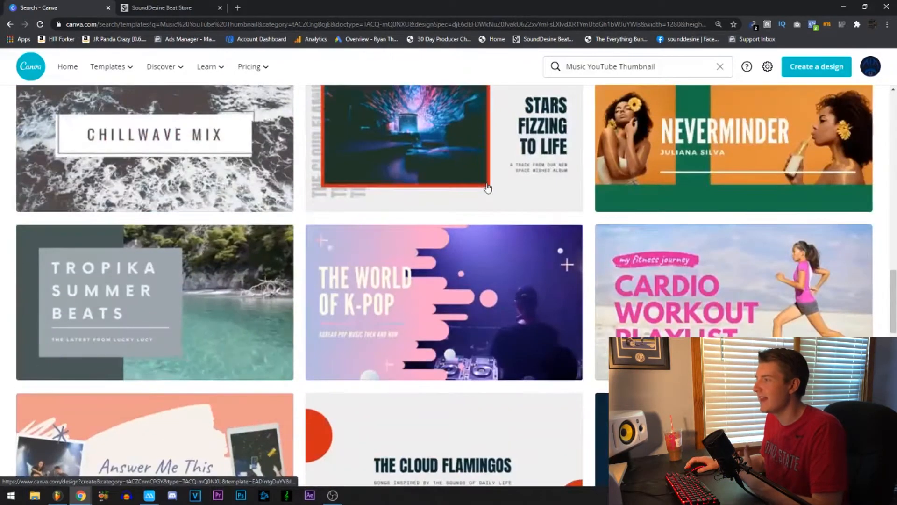
scroll(488, 187, "down", 10)
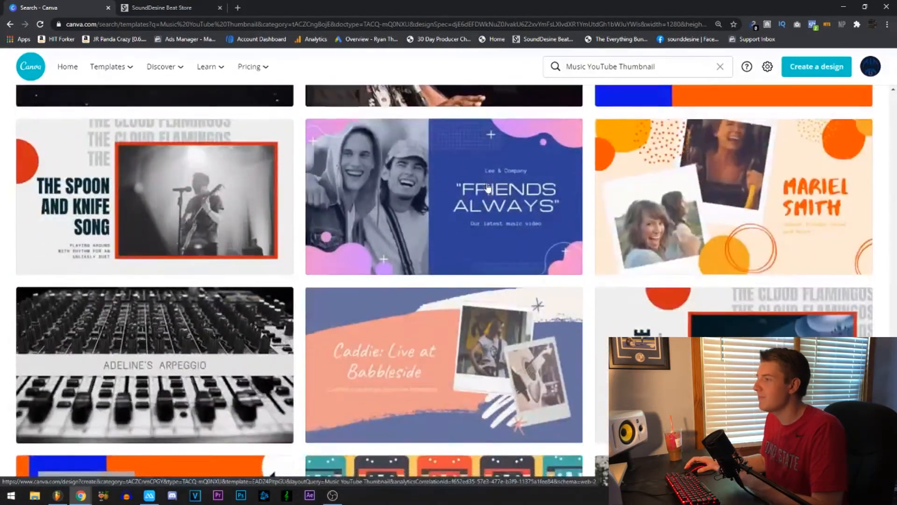
scroll(488, 188, "down", 6)
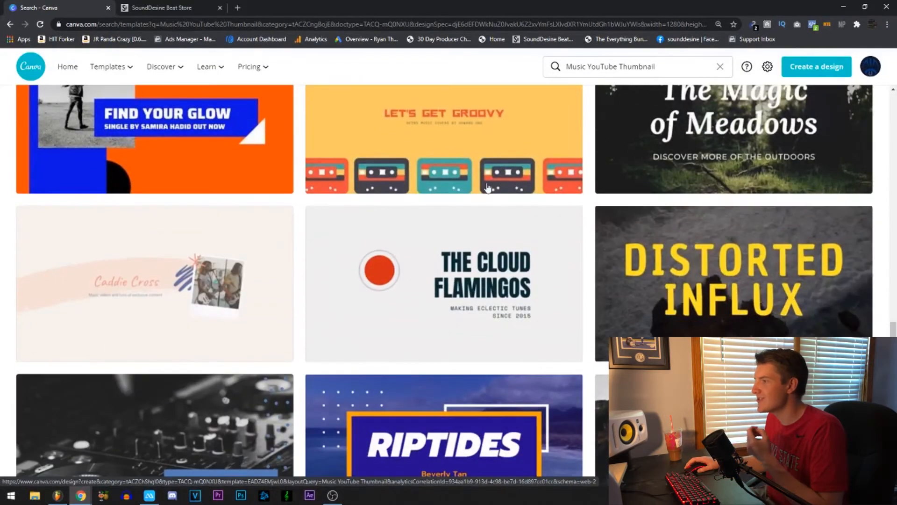
scroll(488, 187, "down", 2)
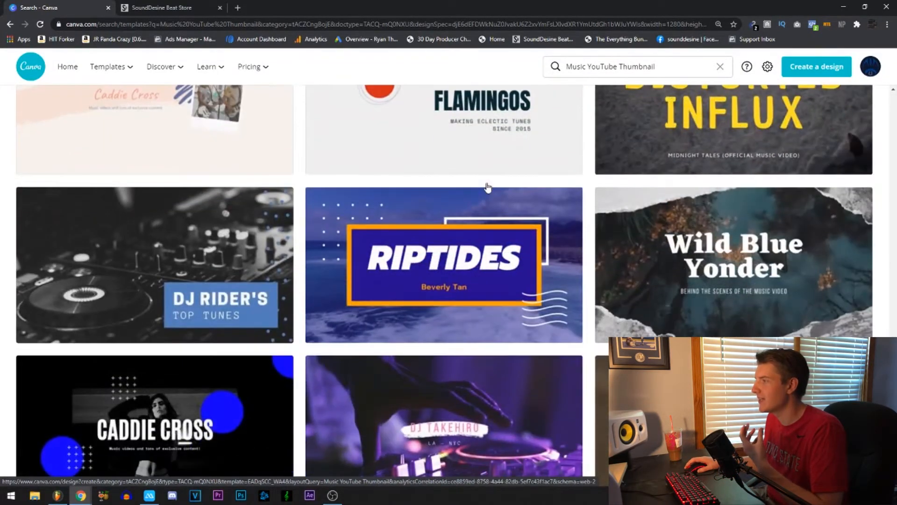
left_click(487, 187)
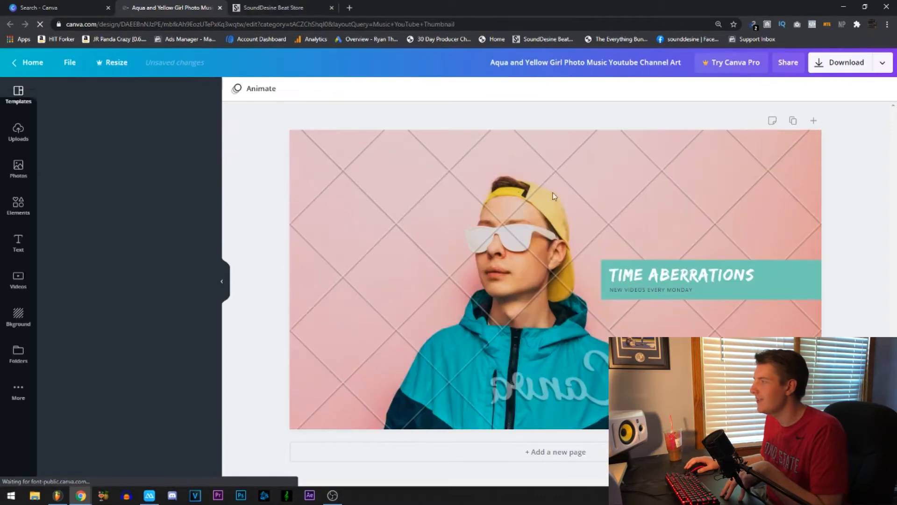
Delete the template's pink portrait background photo and select the TIME ABERRATIONS text banner
left_click(628, 216)
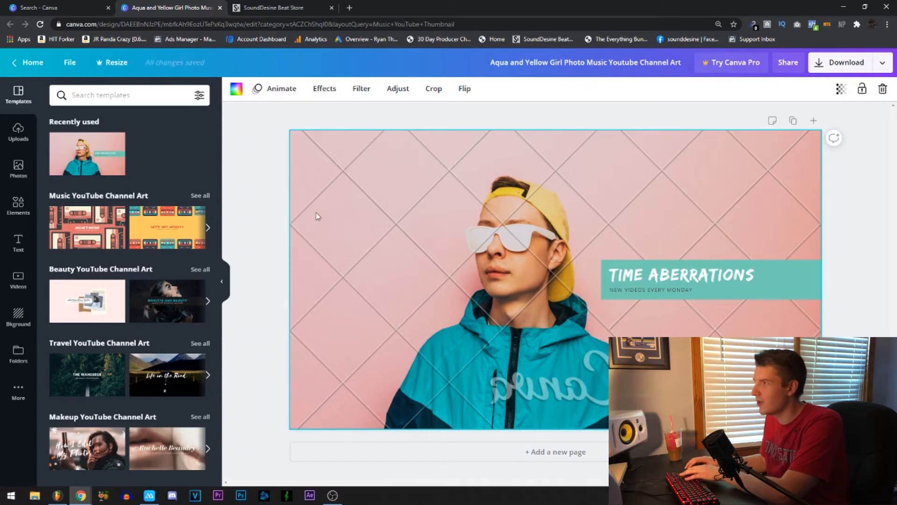
key("Delete")
left_click(694, 275)
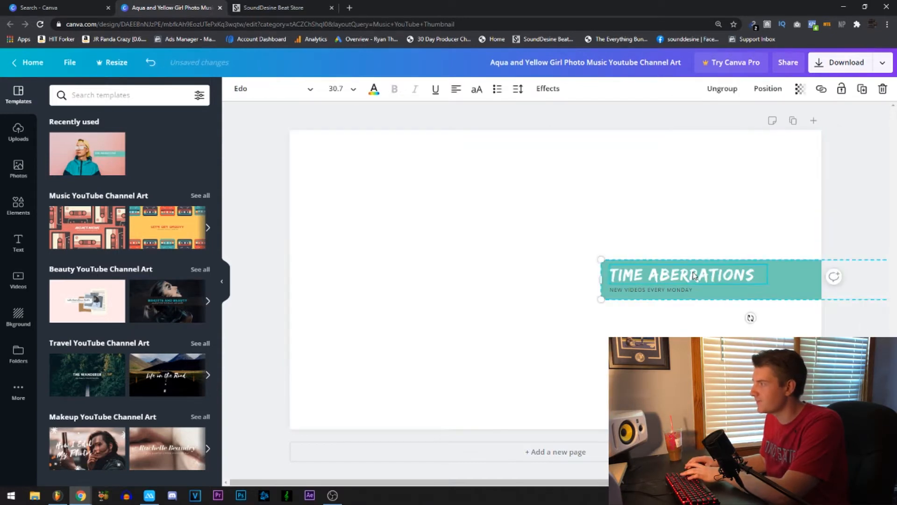
Open Pinterest in a new browser tab and look through the image results for "logic"
left_click(348, 7)
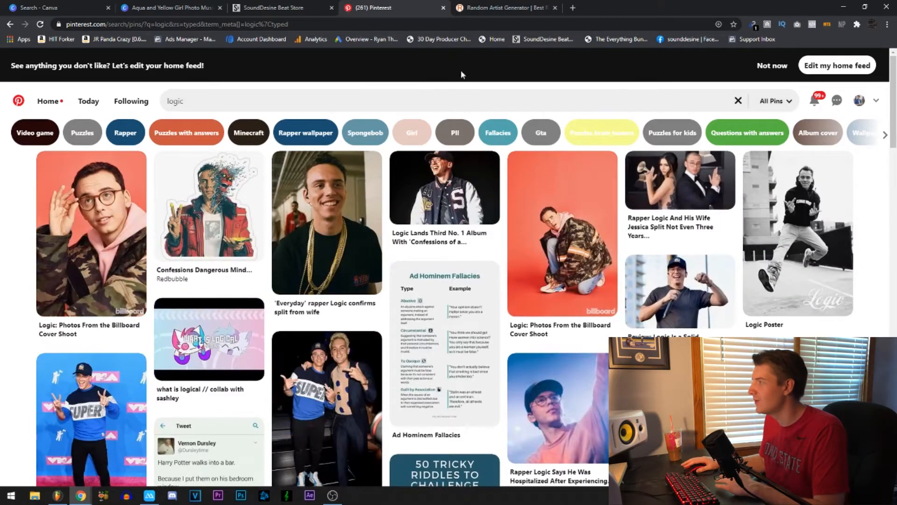
scroll(437, 312, "down", 5)
scroll(437, 312, "down", 3)
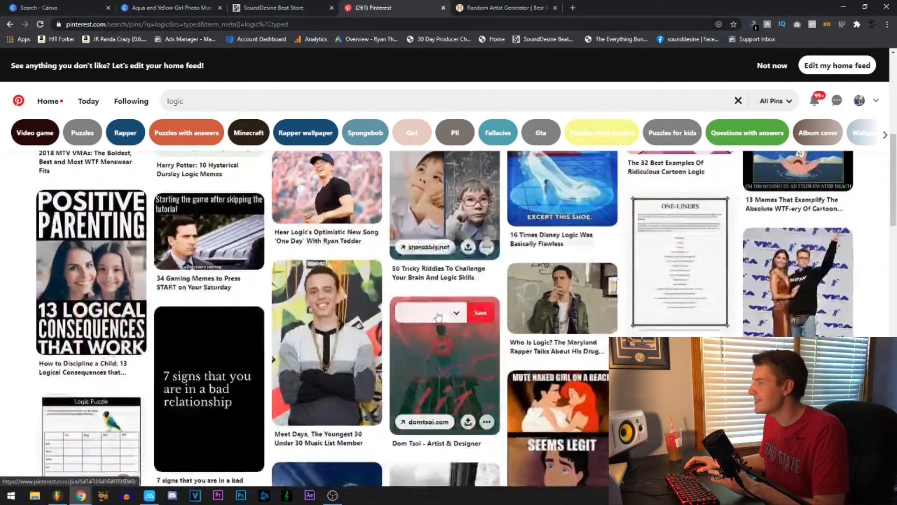
Close the SoundDesine Beat Store browser tab and return to the Canva design
left_click(247, 6)
key("ctrl+shift+Tab")
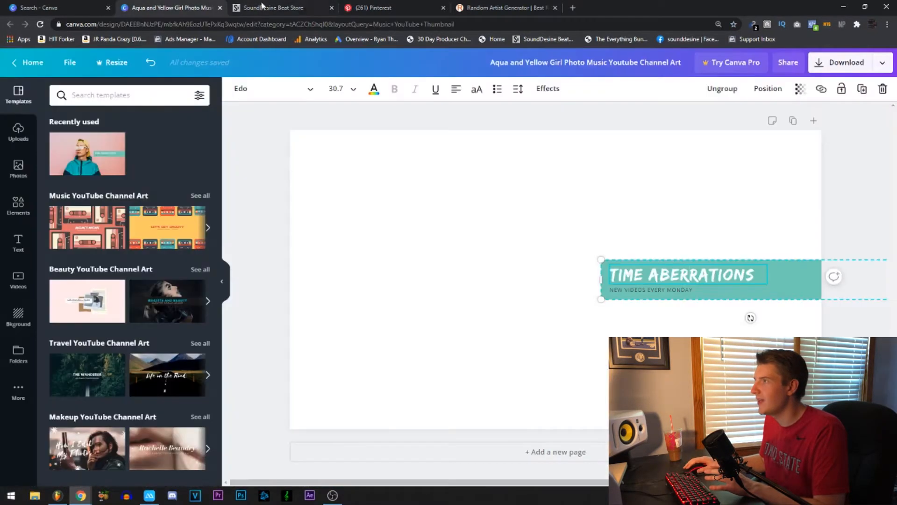
left_click(331, 8)
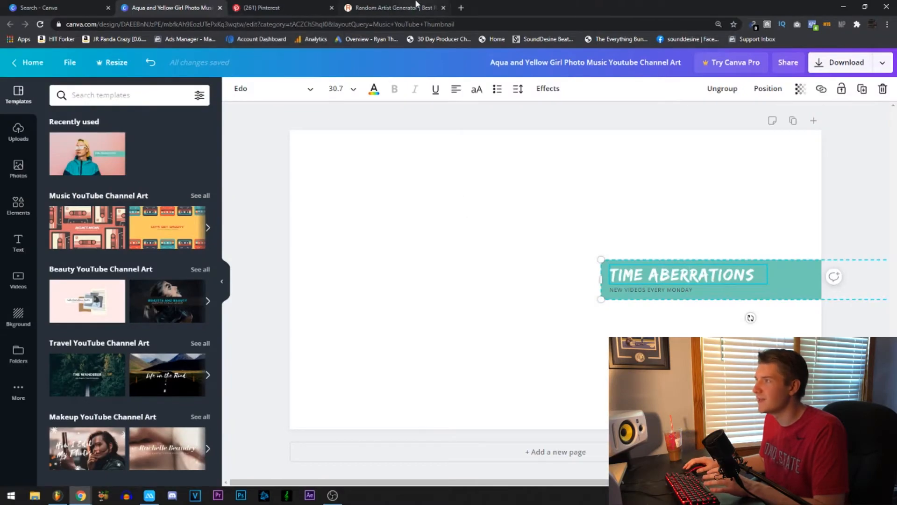
Find a photo on Pinterest with the search "logic rapper" and place it as the Canva design's full background
left_click(416, 3)
scroll(465, 264, "down", 5)
key("ctrl+shift+Tab")
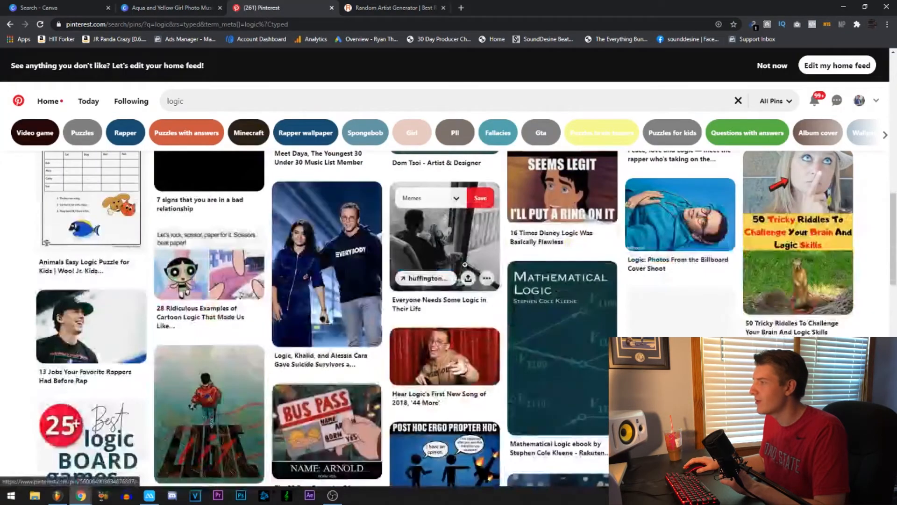
scroll(465, 265, "down", 5)
scroll(466, 265, "down", 5)
scroll(465, 265, "down", 5)
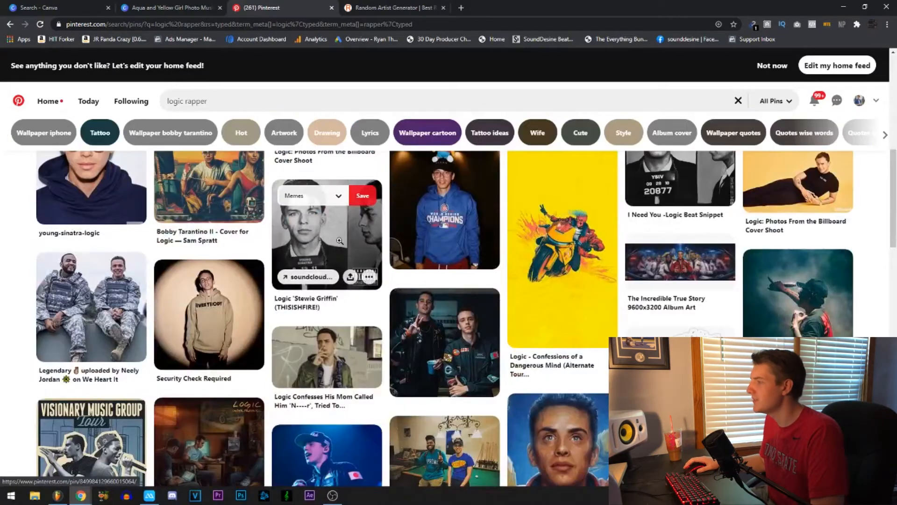
scroll(340, 241, "down", 8)
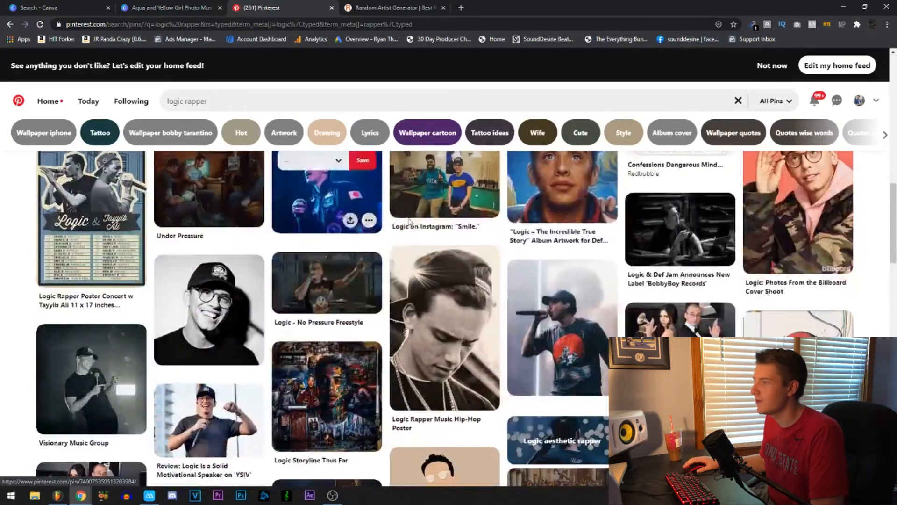
scroll(407, 215, "down", 3)
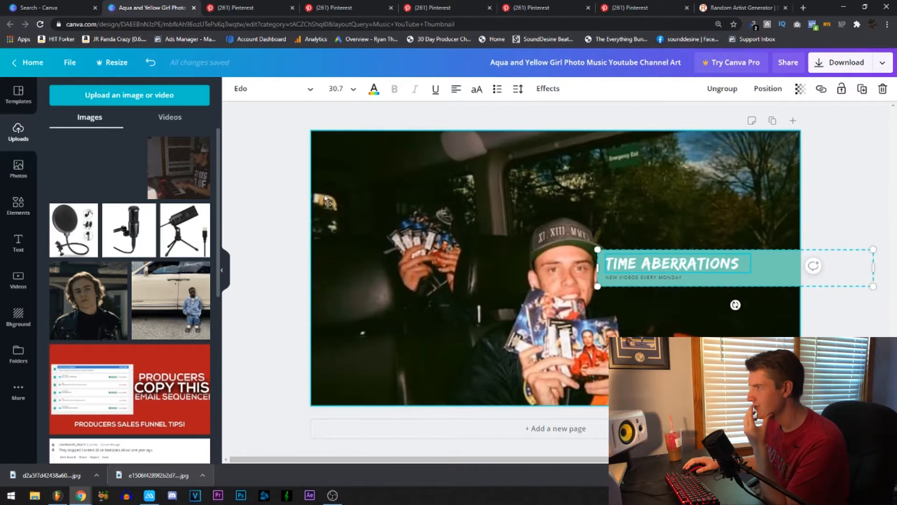
left_click_drag(397, 211, 342, 201)
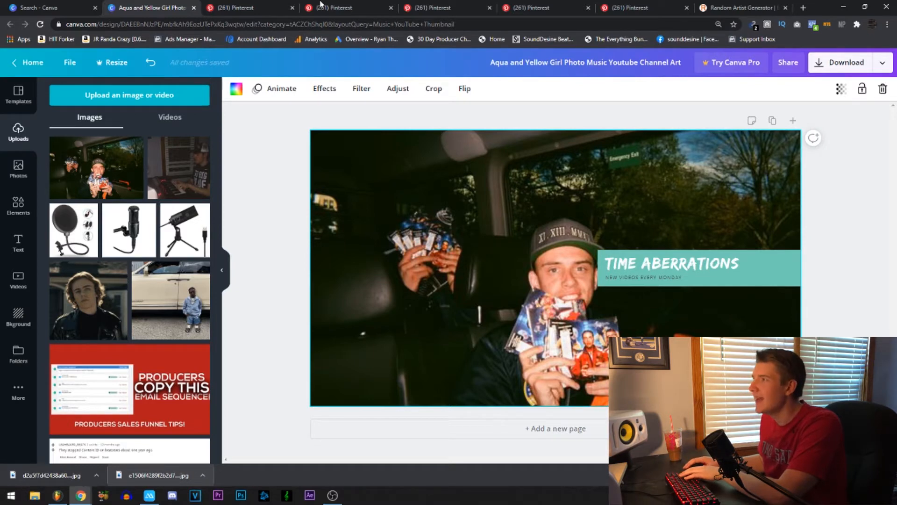
Search the Canva templates for "music youtube thumbnail" and open the "Blue and Orange Shape Musician Influencer Maximalism" design
left_click(27, 67)
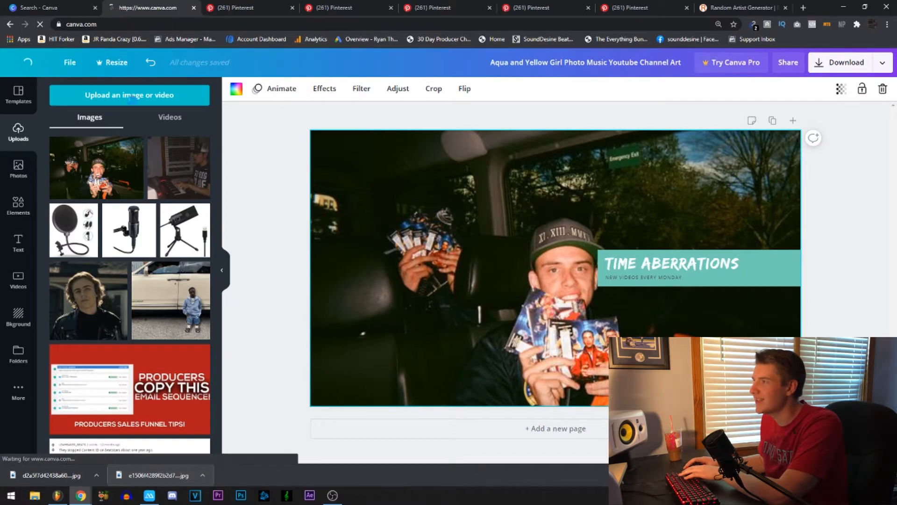
scroll(445, 211, "down", 5)
scroll(445, 211, "up", 5)
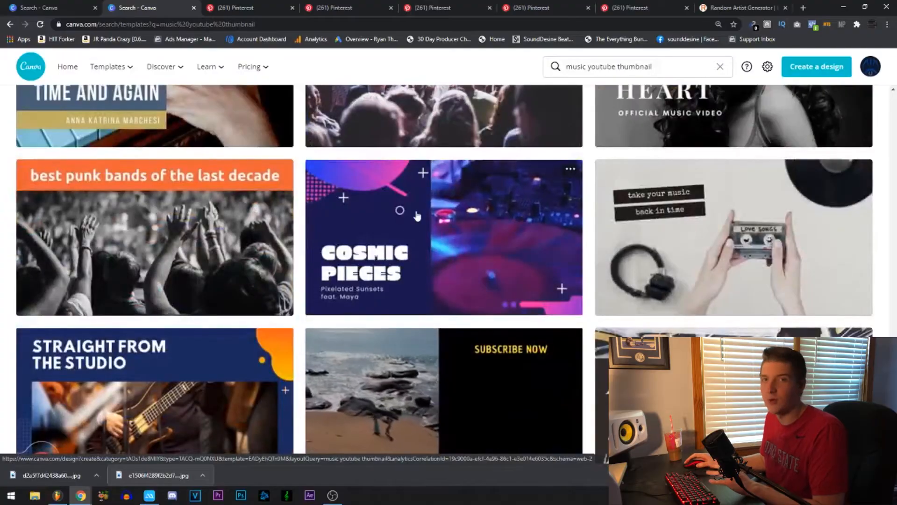
scroll(352, 185, "down", 5)
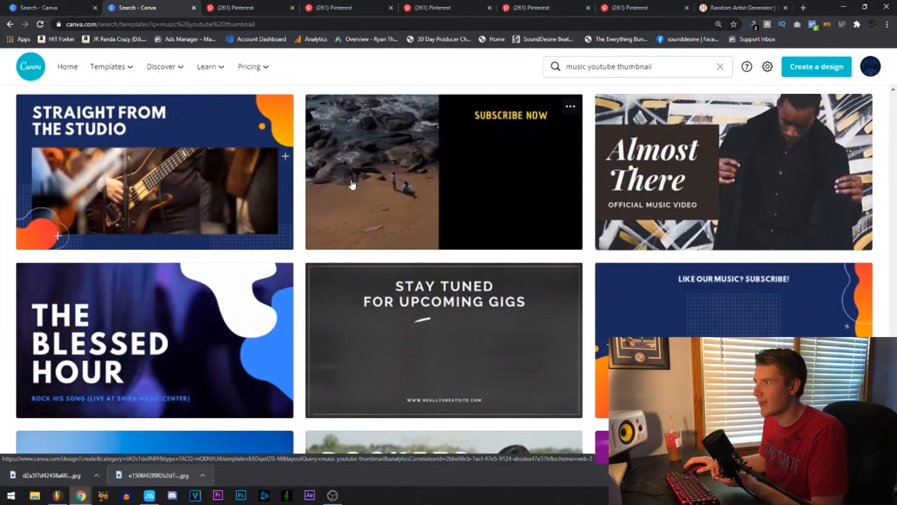
scroll(353, 183, "down", 3)
scroll(355, 177, "down", 4)
scroll(355, 176, "down", 6)
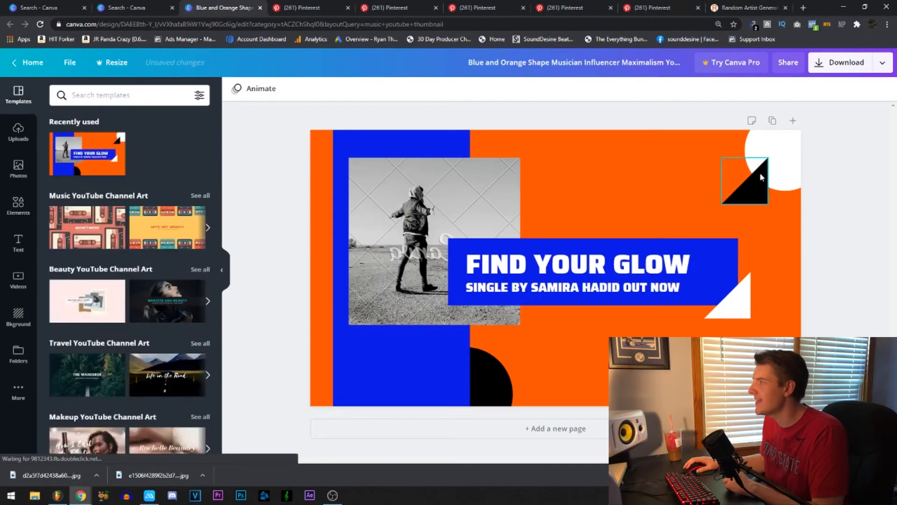
Open the "young-sinatra-logic" pin on Pinterest and save its photo to the computer
left_click(393, 177)
left_click(423, 5)
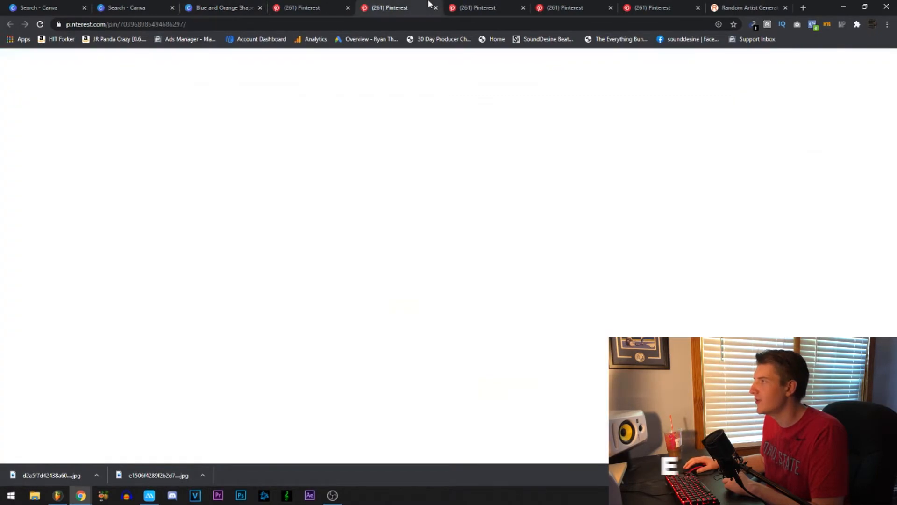
left_click(466, 5)
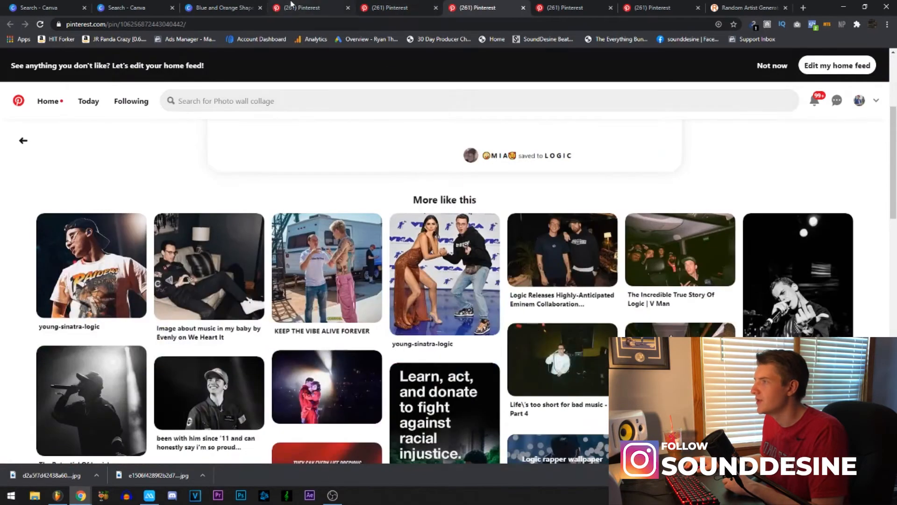
left_click(104, 259)
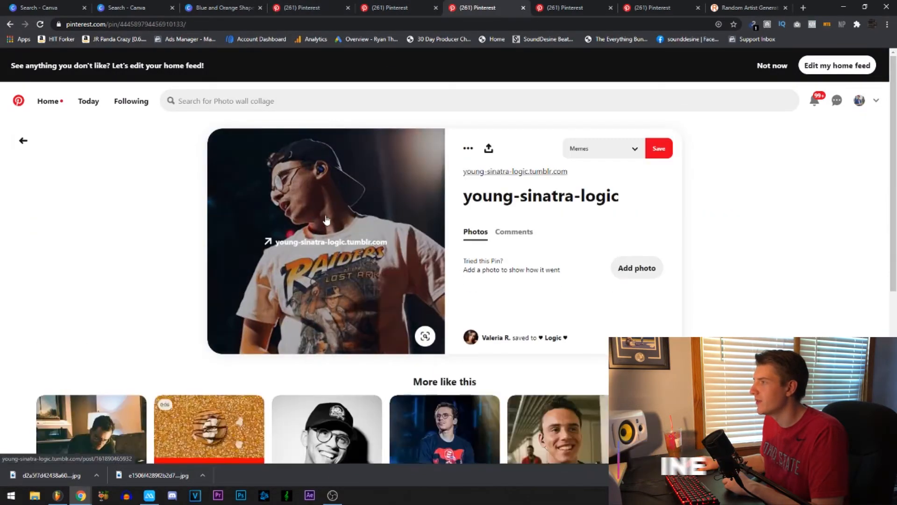
right_click(326, 216)
left_click(374, 297)
key("Return")
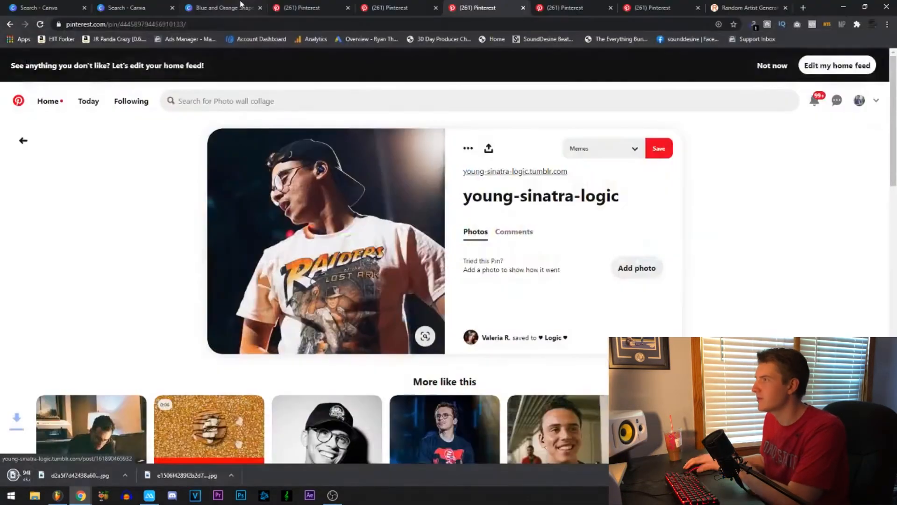
Switch back to the orange Canva design and upload the downloaded rapper photo to its images
left_click(240, 5)
left_click_drag(60, 476, 133, 277)
left_click(764, 165)
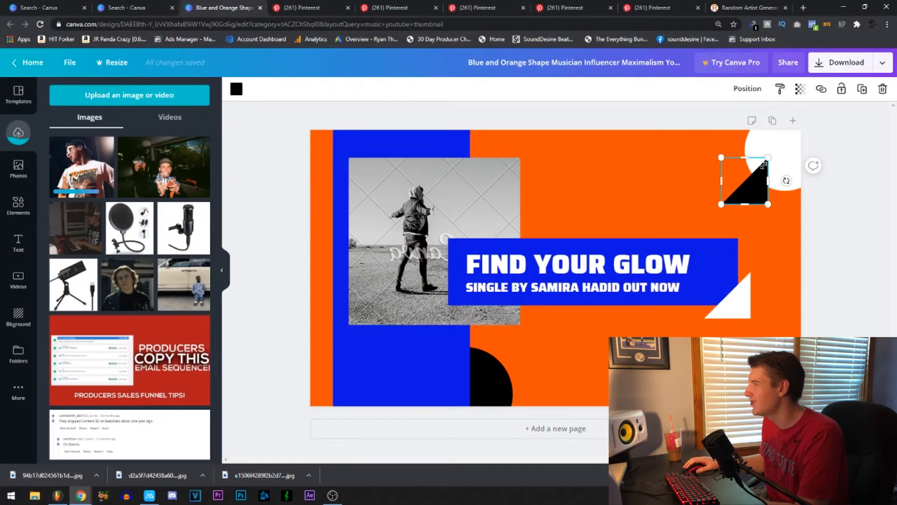
left_click(662, 190)
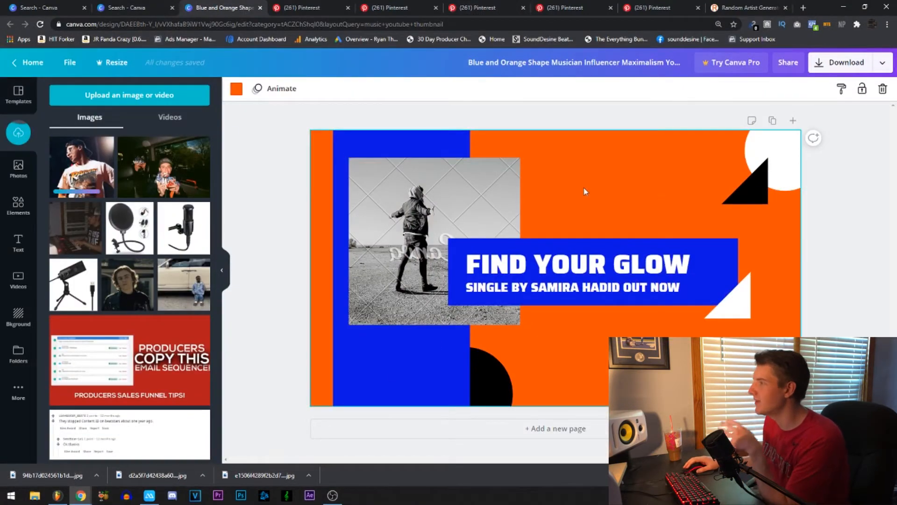
Close the spare Pinterest and Random Artist Generator tabs, and replace the template's framed picture with the uploaded rapper photo
left_click(523, 9)
left_click(522, 9)
left_click(523, 9)
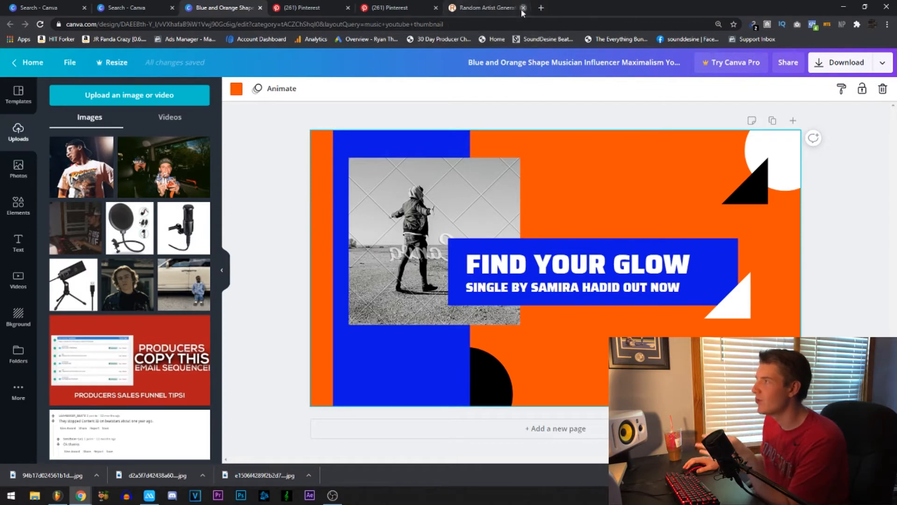
left_click(523, 9)
left_click_drag(81, 166, 400, 200)
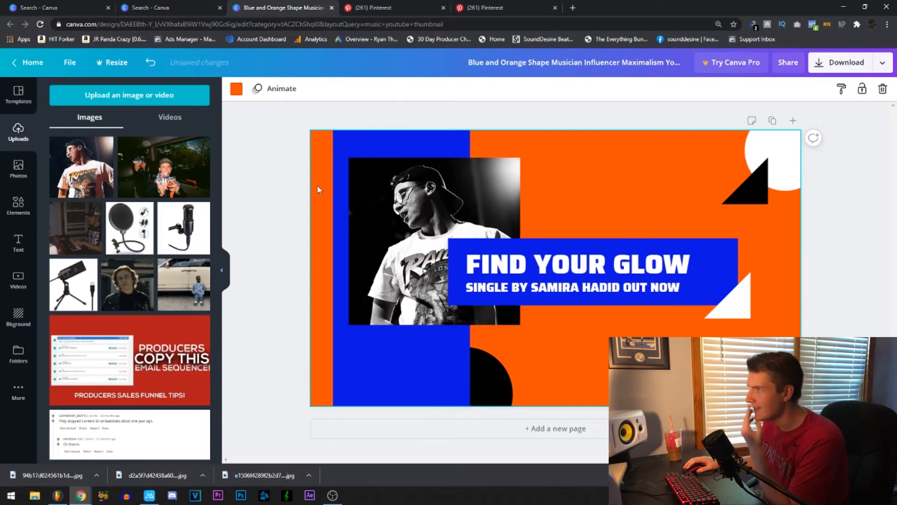
Recolor the design's orange background light blue and the vertical blue stripe behind the photo light orange
left_click(237, 88)
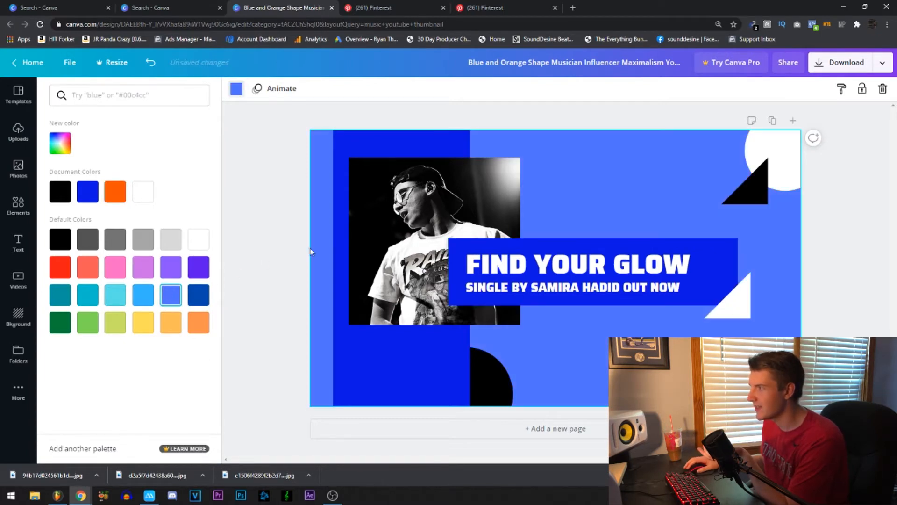
left_click(340, 234)
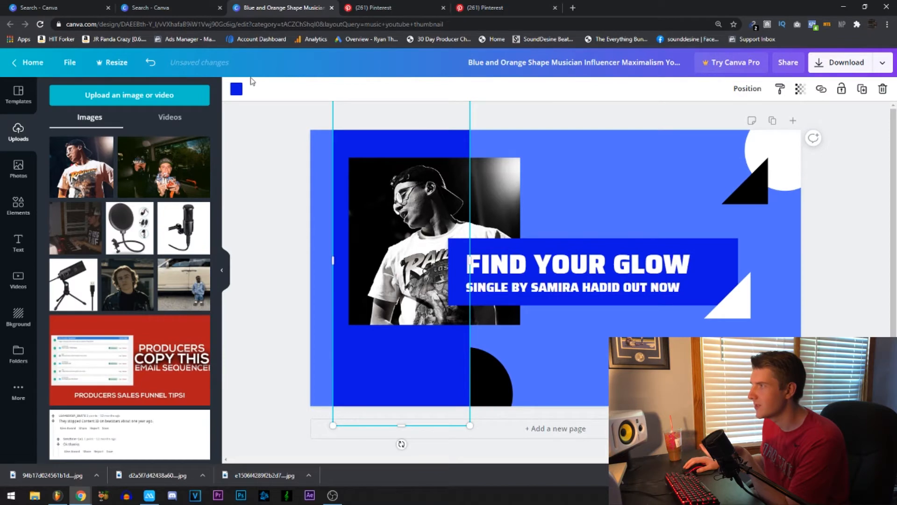
left_click(237, 89)
left_click(193, 327)
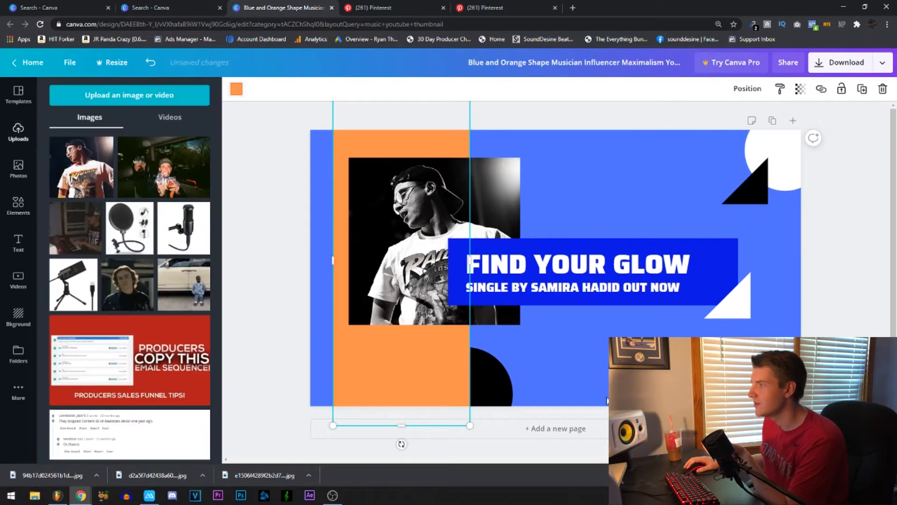
Recolor the title banner the same light blue as the design's background
left_click(501, 382)
left_click(735, 310)
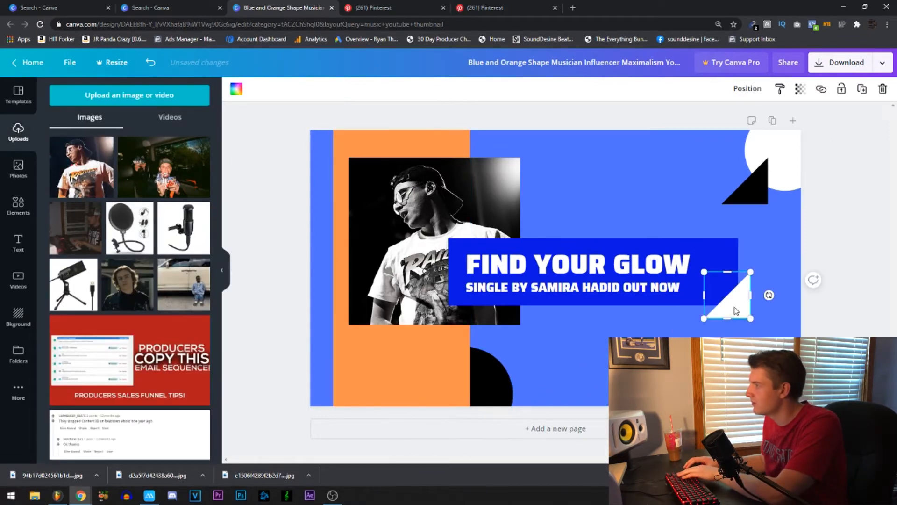
left_click(712, 254)
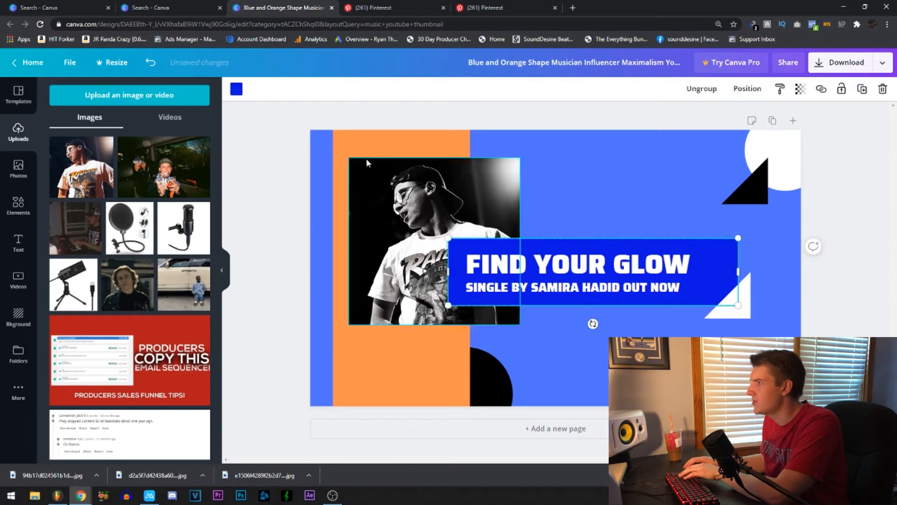
left_click(235, 90)
left_click(171, 295)
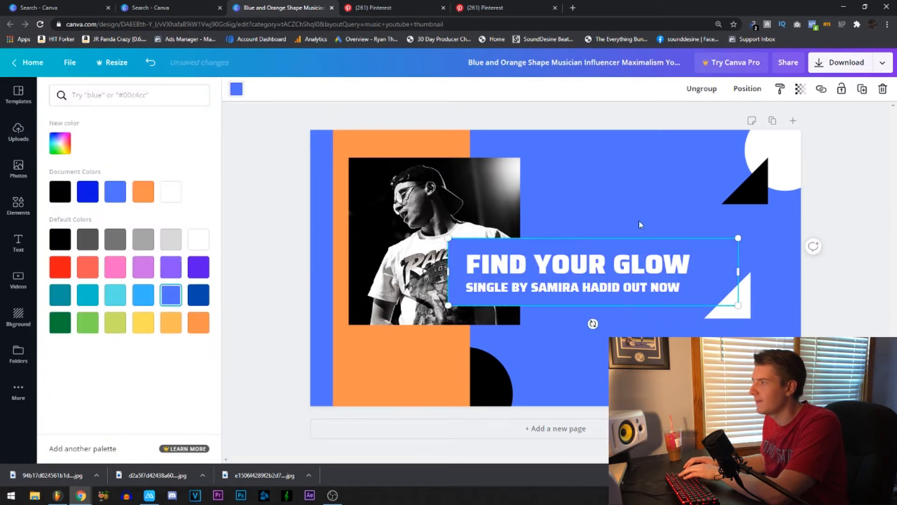
left_click(645, 210)
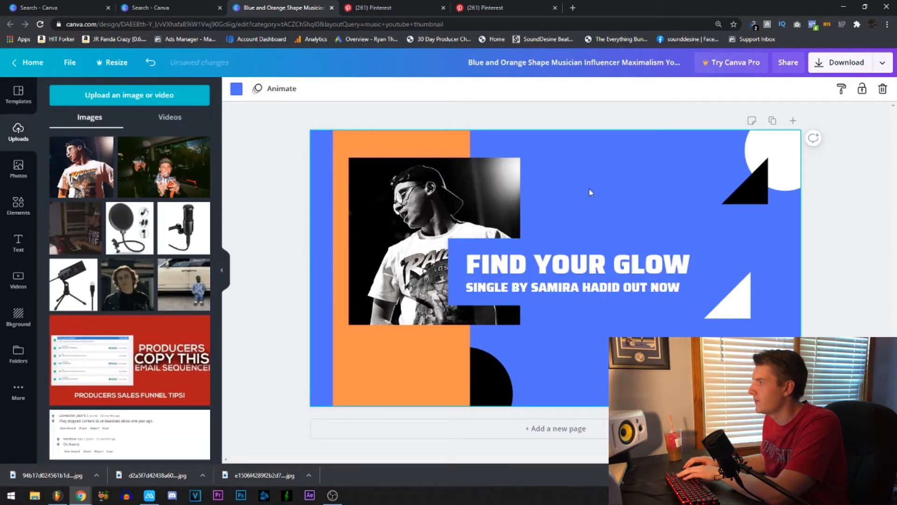
Recolor the title banner light orange to match the vertical stripe behind the photo
left_click(552, 241)
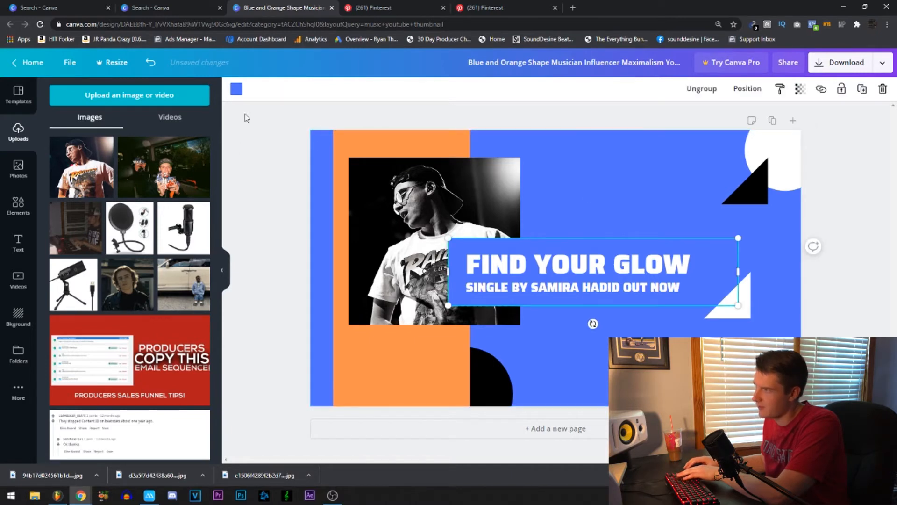
left_click(237, 89)
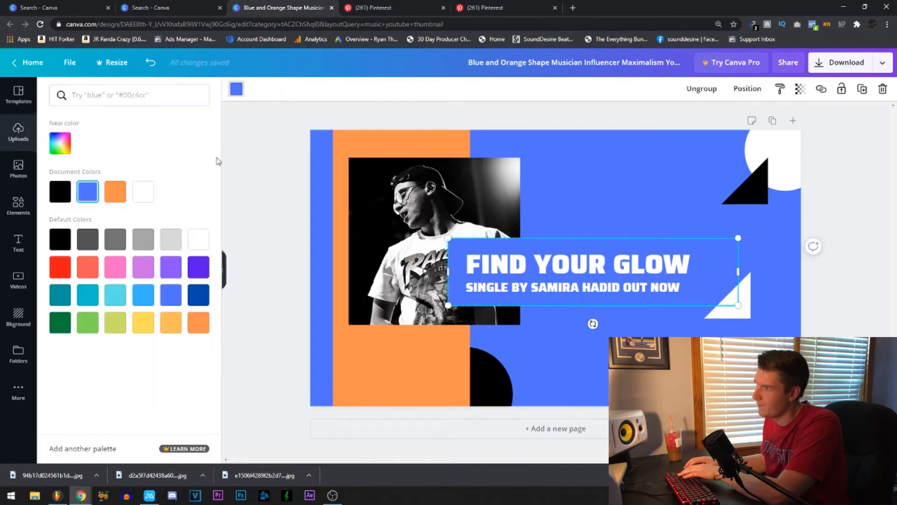
left_click(192, 326)
left_click(424, 367)
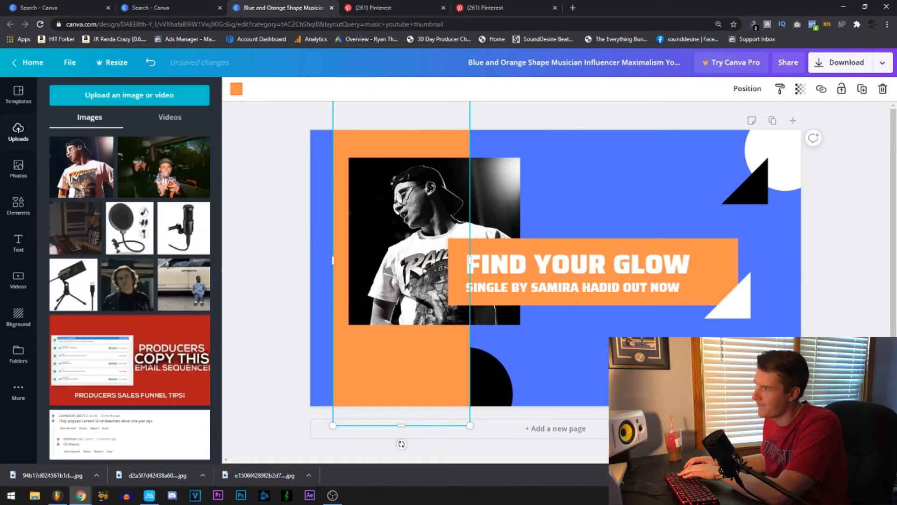
left_click(578, 390)
Delete the decorative shapes: the black semicircle, the white triangle, the black triangle and the white circle in the corner
left_click(494, 383)
key("Delete")
left_click(725, 314)
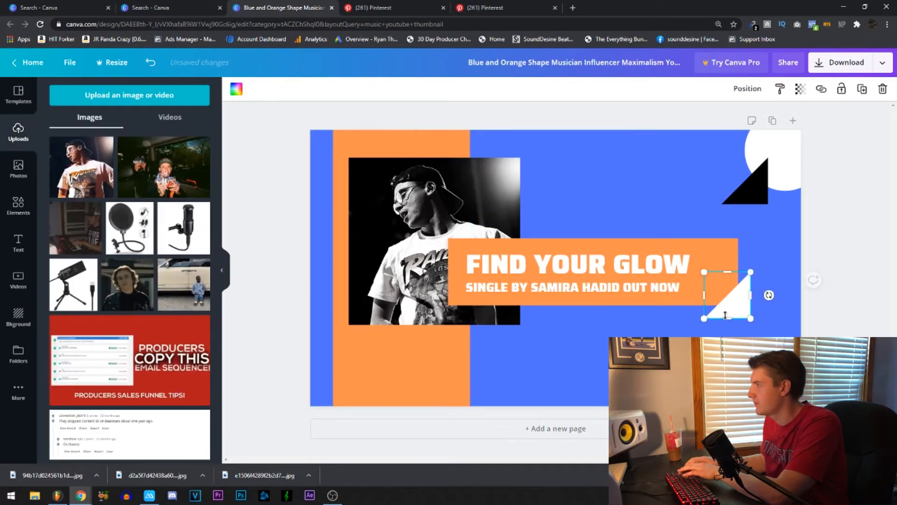
key("Delete")
left_click(753, 201)
key("Delete")
left_click(781, 166)
key("Delete")
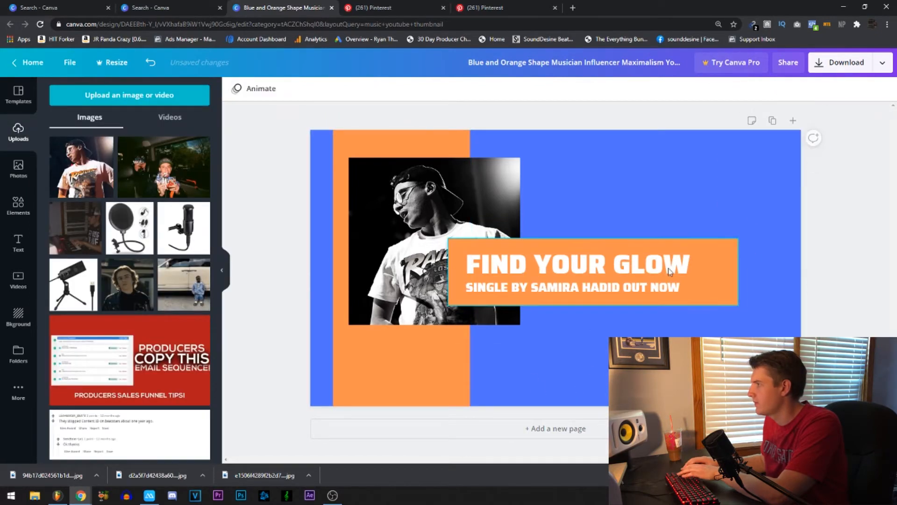
Replace the banner's headline with LOGIC TYPE BEAT and its subtitle with "TRIBE" in quotation marks
left_click(674, 265)
double_click(674, 265)
left_click(675, 265)
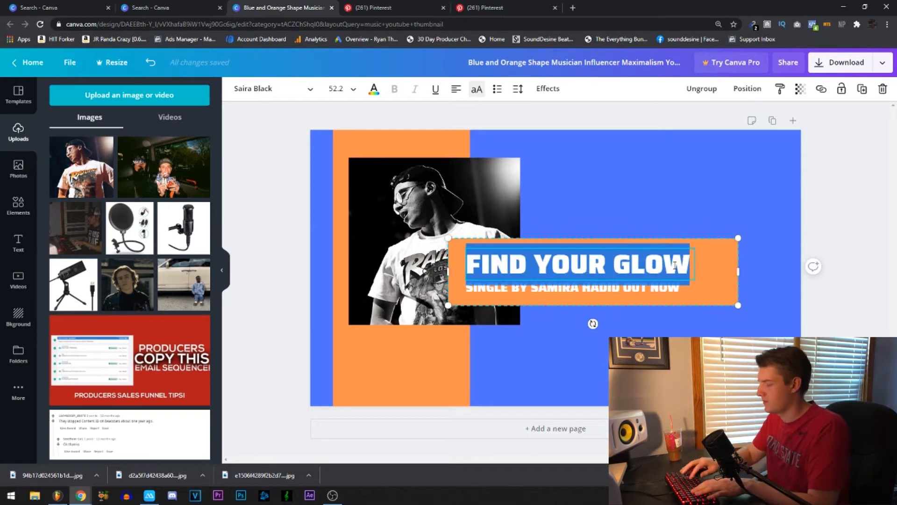
type("LOGIC TYPE BEAT")
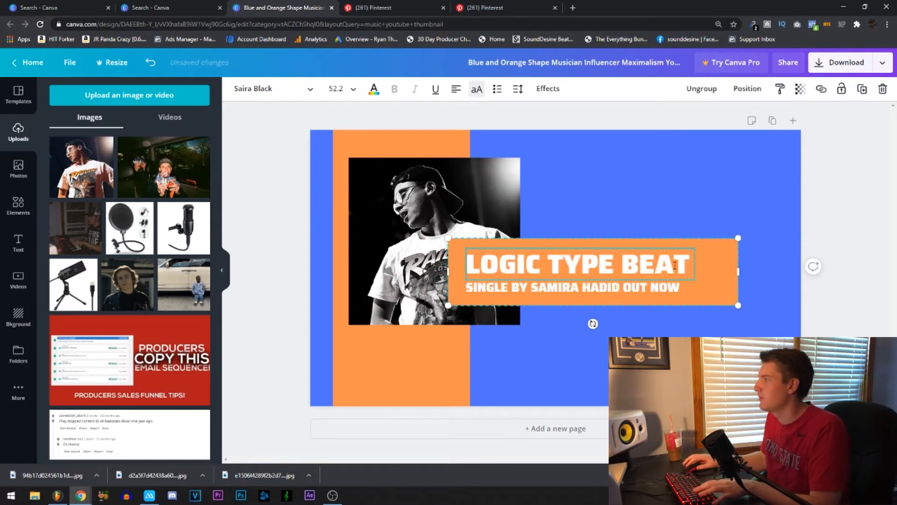
triple_click(601, 292)
type("\"TRIBE")
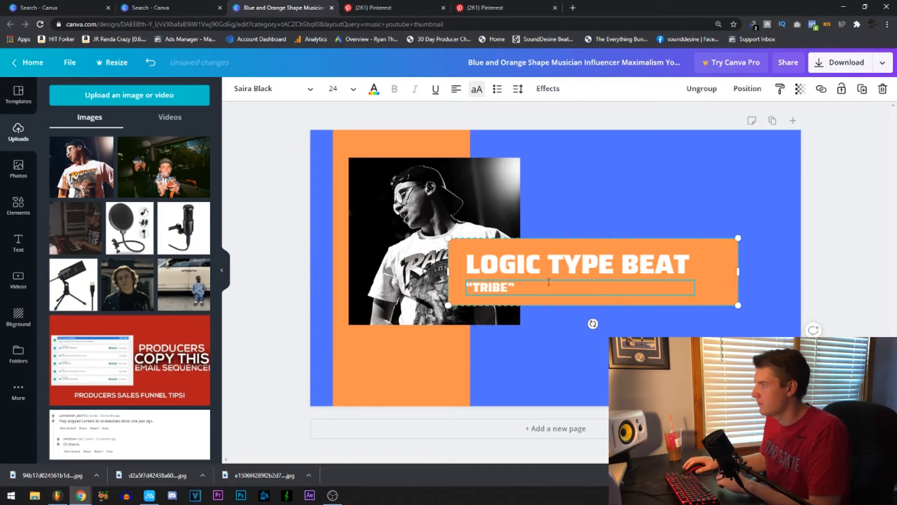
left_click(644, 193)
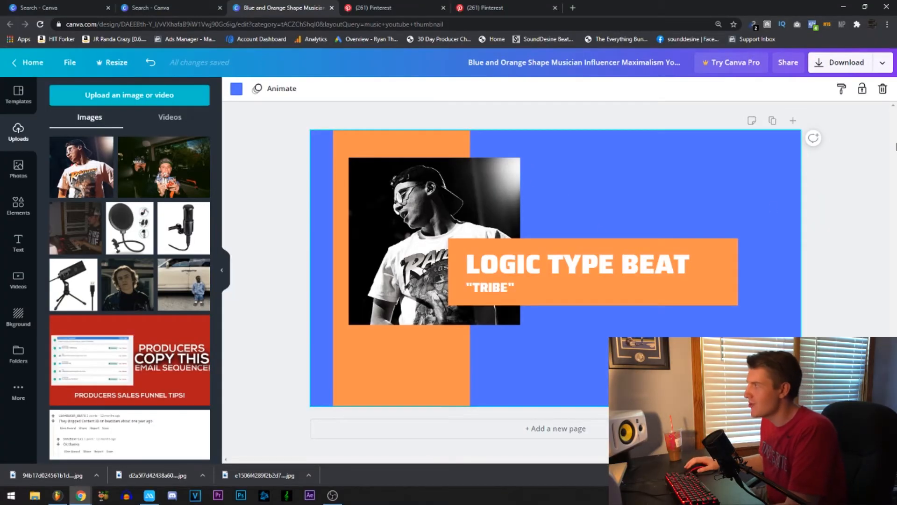
View the design's publishing options, and dismiss the browser's downloads bar
left_click(882, 63)
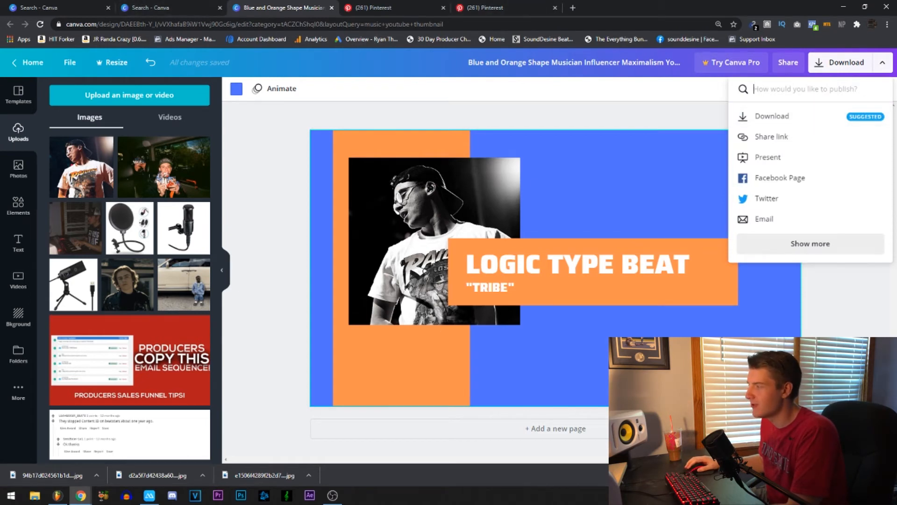
left_click(886, 476)
left_click(570, 94)
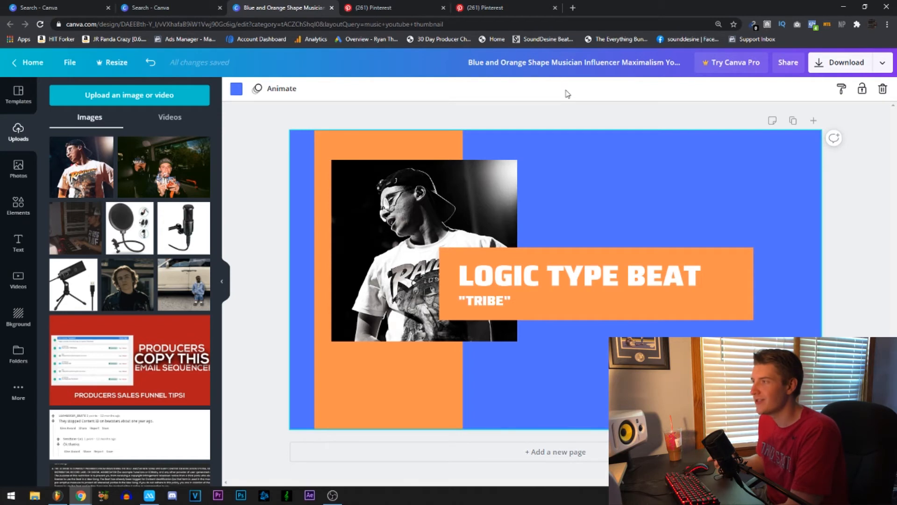
Adjust the rapper photo to contrast 0, saturation -37 and blur -8, keeping X-Process at 0
left_click(426, 184)
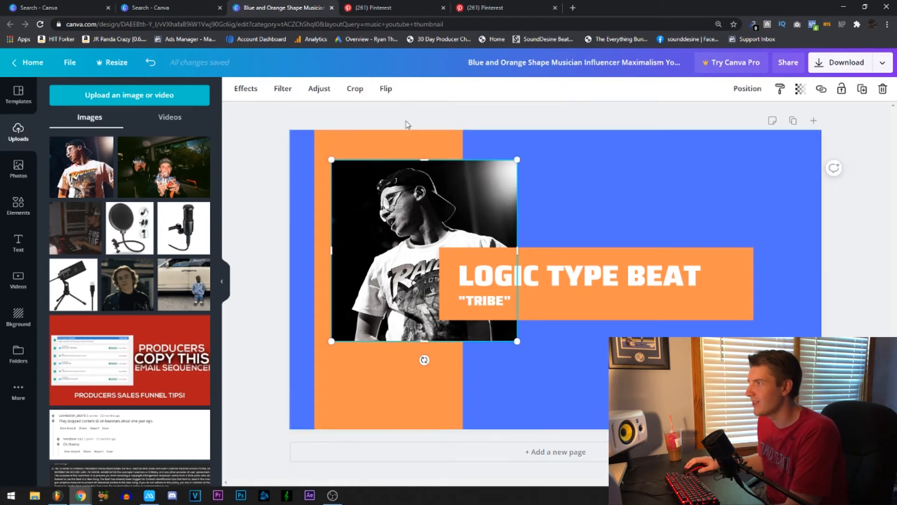
left_click(239, 91)
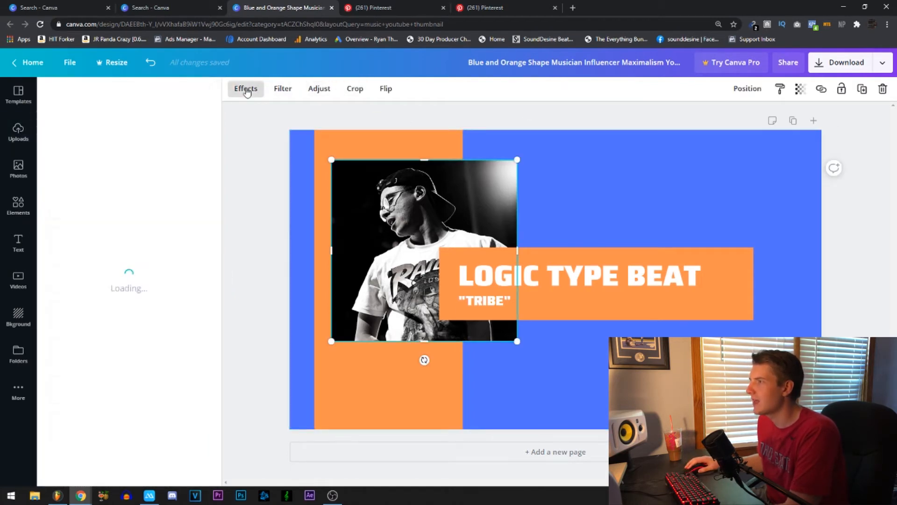
left_click(279, 89)
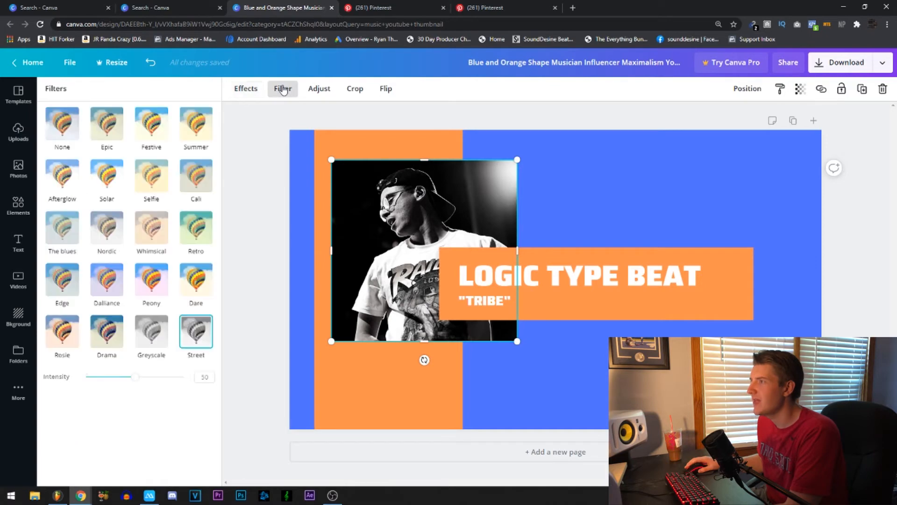
left_click(318, 88)
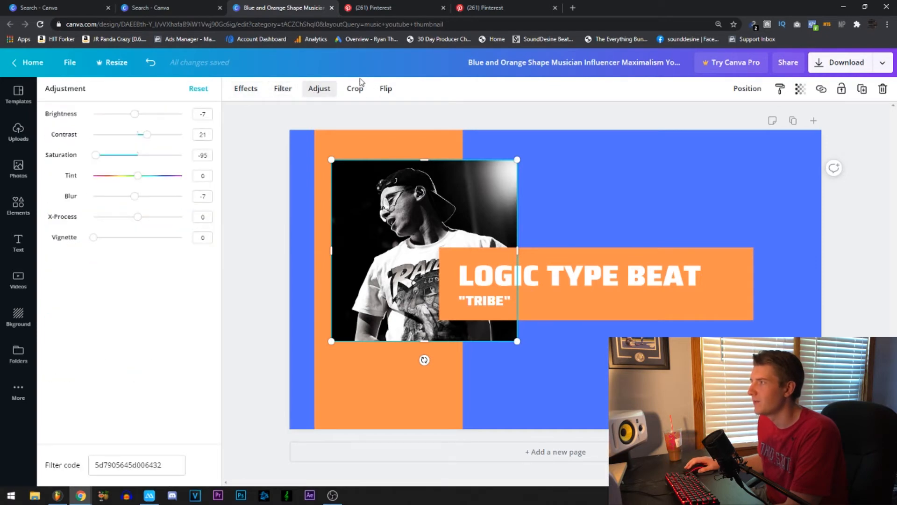
left_click(355, 89)
left_click(302, 89)
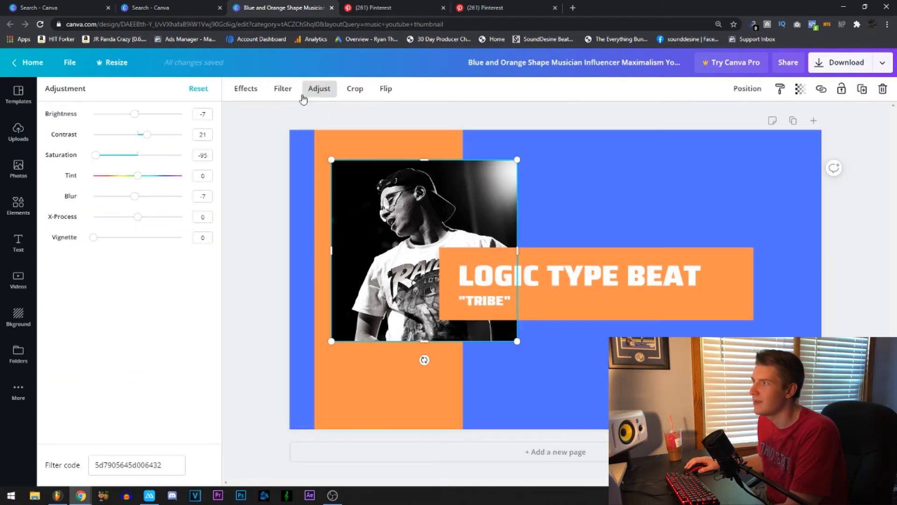
mouse_move(137, 217)
left_mouse_down()
mouse_move(114, 217)
mouse_move(154, 220)
left_mouse_up()
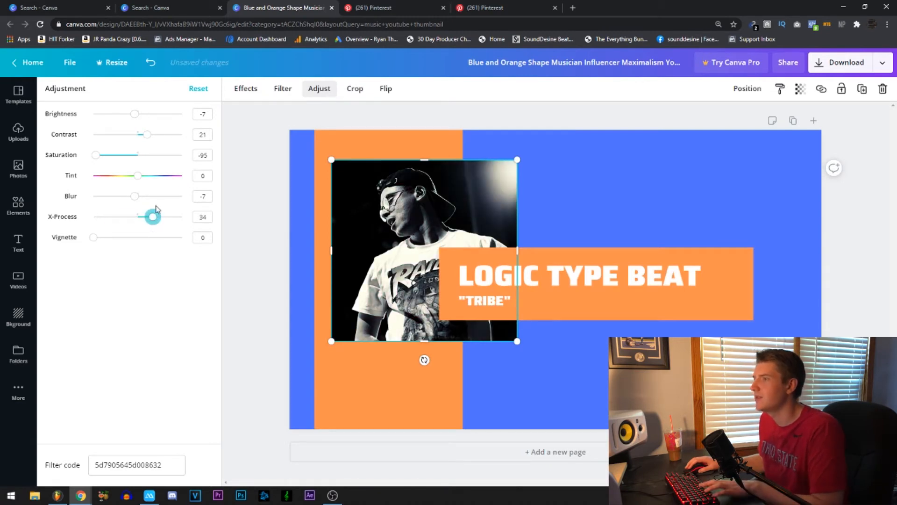
left_click_drag(135, 195, 138, 217)
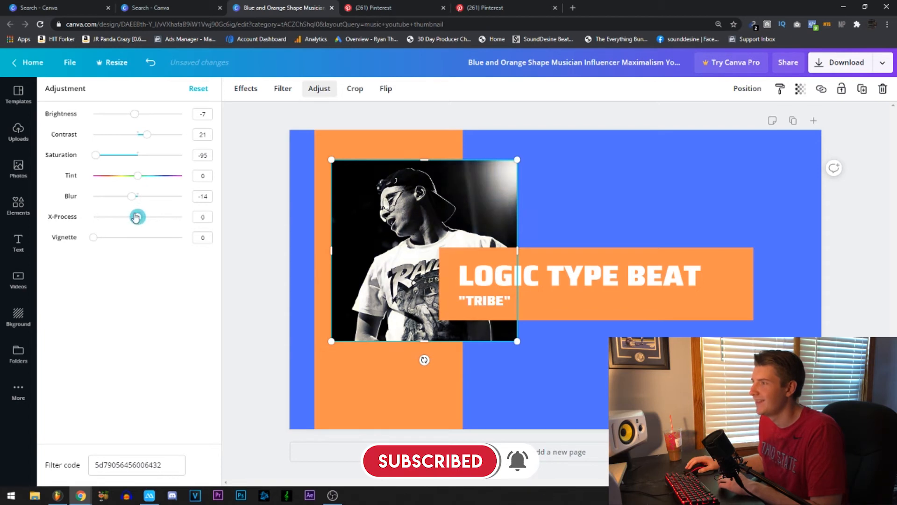
left_click_drag(138, 179, 137, 140)
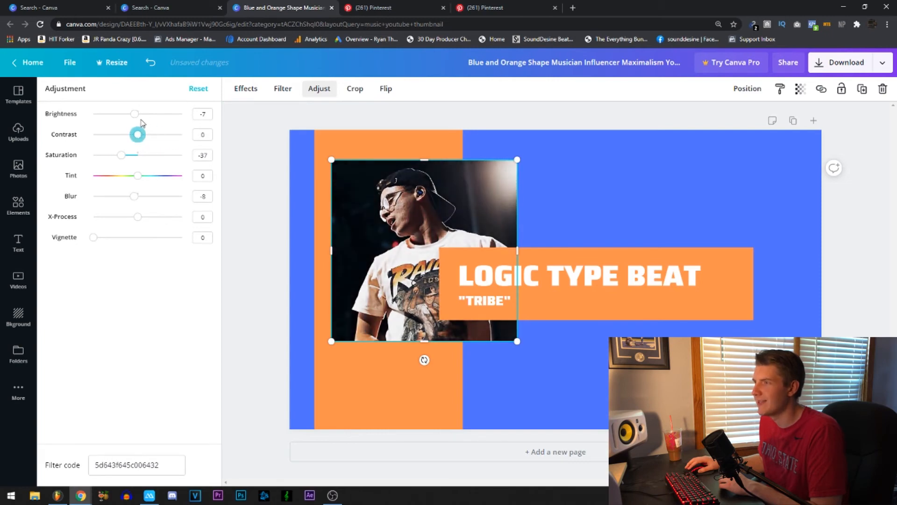
right_click(169, 280)
left_click(187, 387)
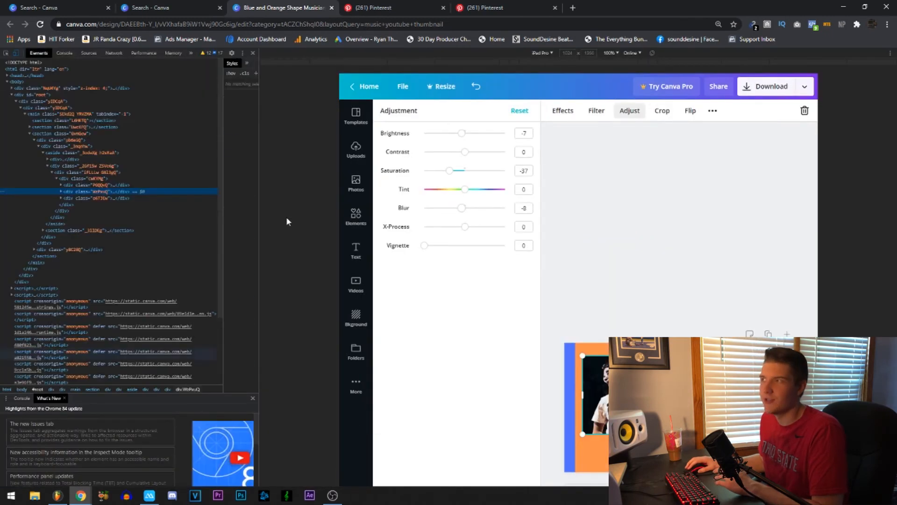
left_click(253, 53)
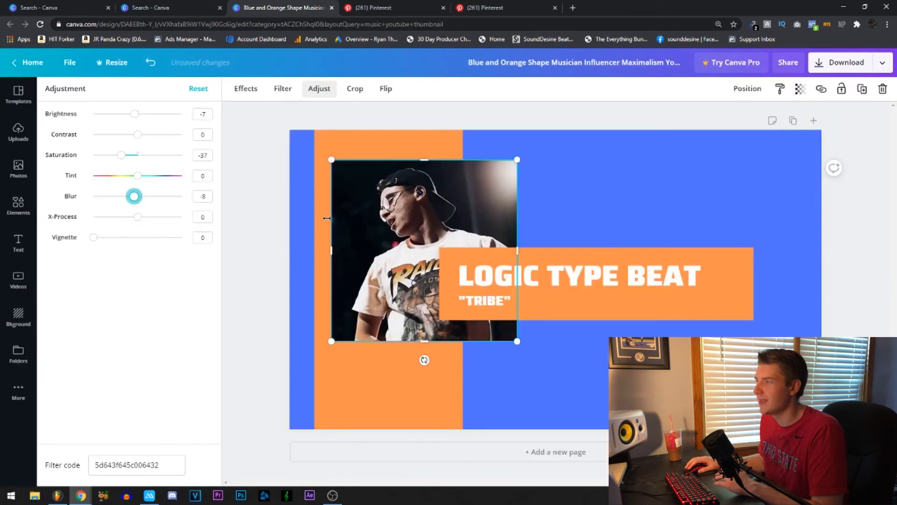
Try several default colors such as bright blue and lime green on the design's background, and set it to black
left_click(276, 210)
left_click(468, 149)
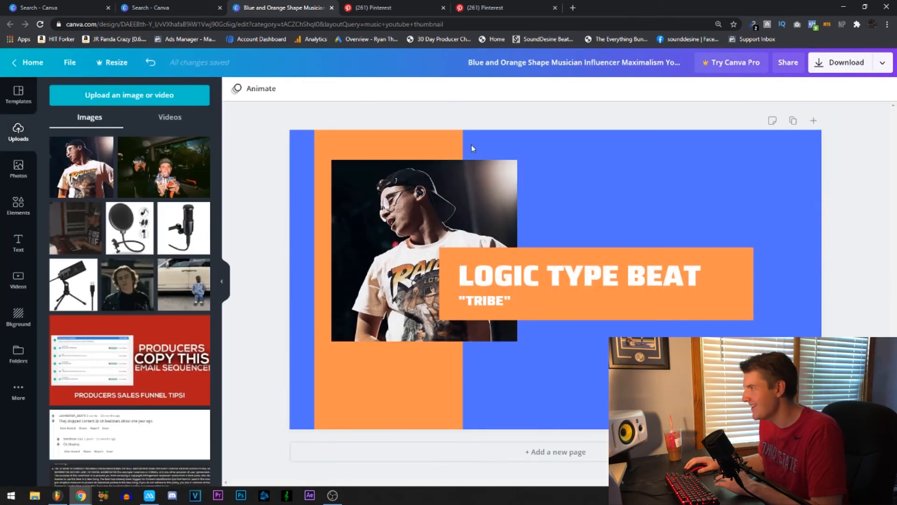
left_click(236, 89)
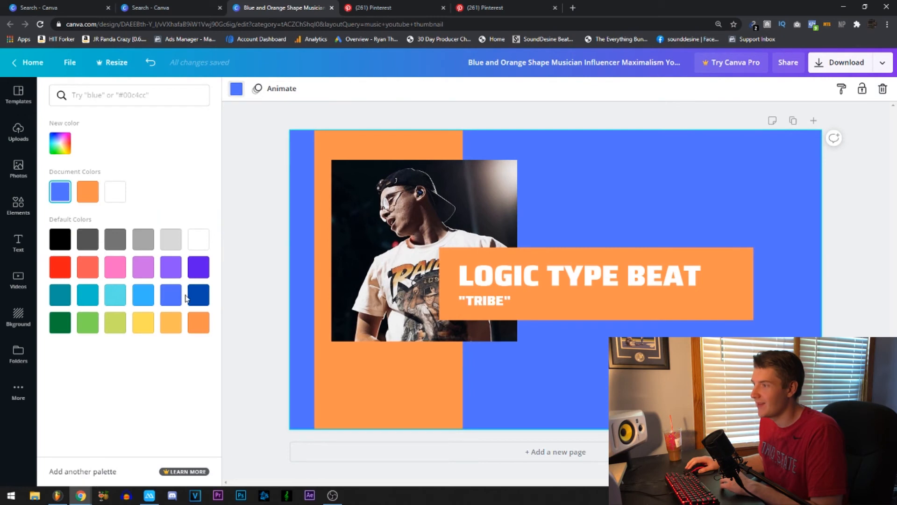
left_click(143, 295)
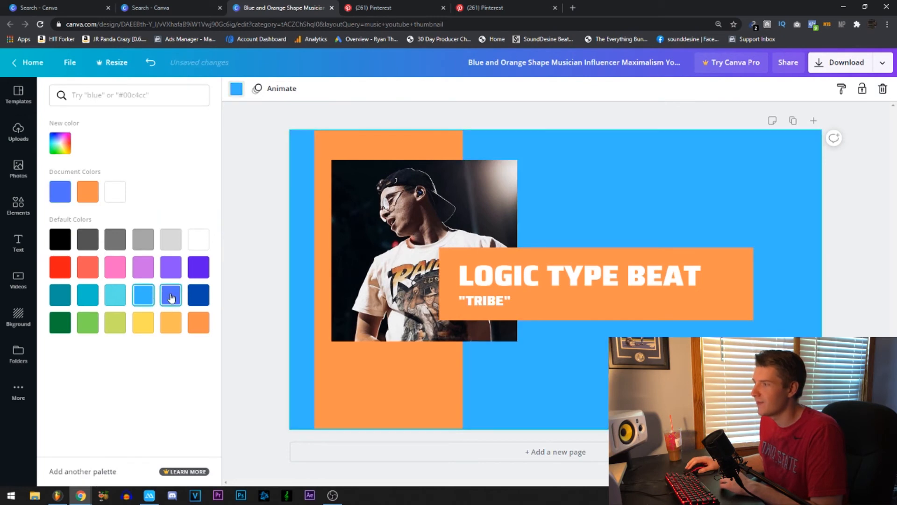
left_click(171, 297)
left_click(113, 320)
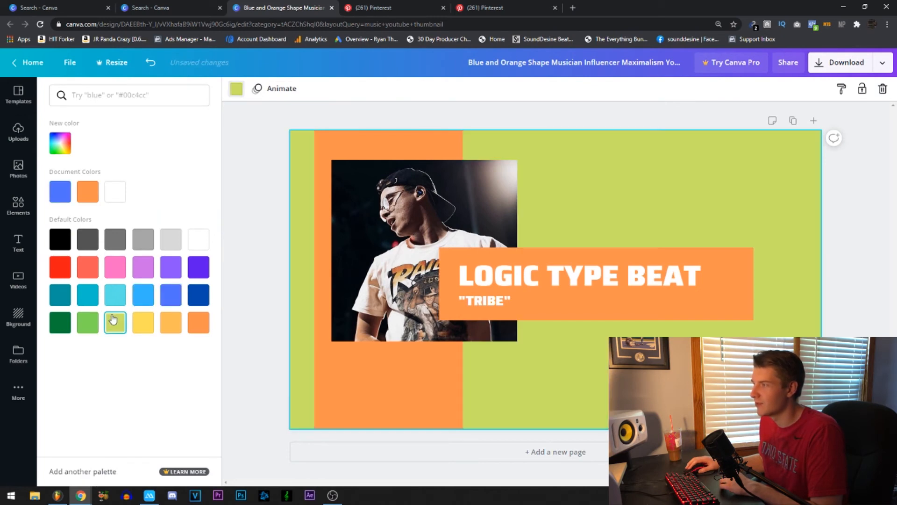
left_click(84, 272)
left_click(61, 243)
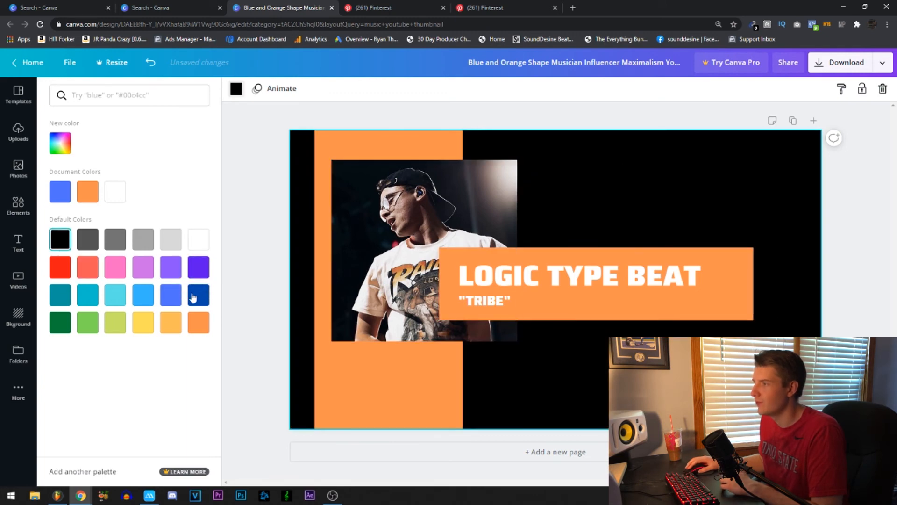
Recolor the vertical orange stripe behind the photo black to match the background
left_click(375, 131)
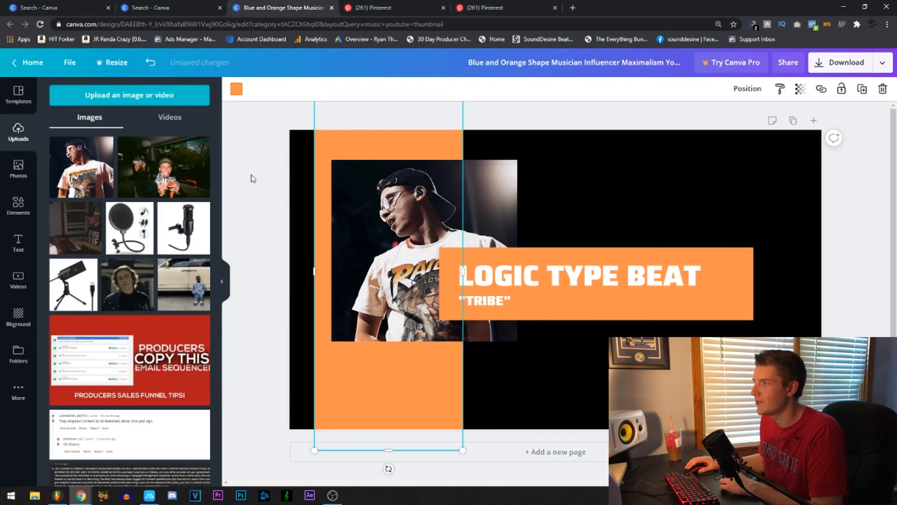
left_click(236, 89)
left_click(63, 192)
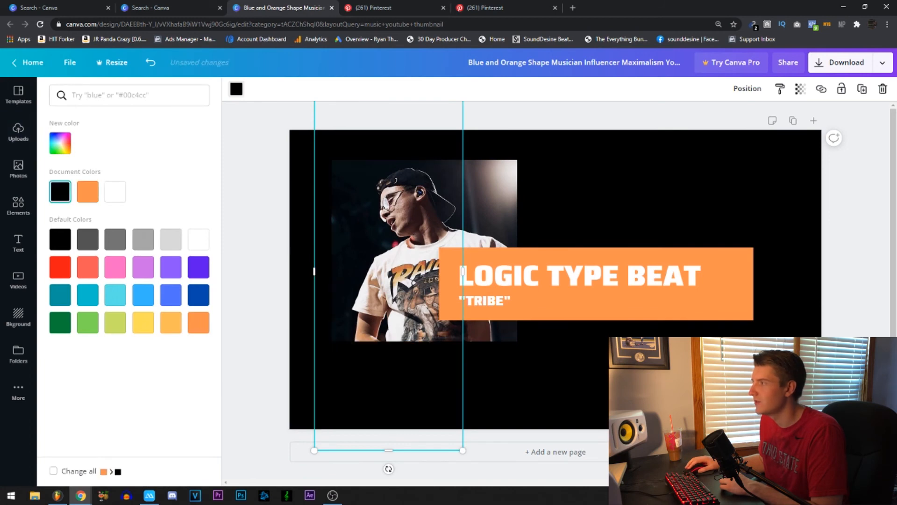
left_click(624, 358)
Enlarge the rapper photo towards its lower-right corner, and move the title banner up beside the rapper's head
left_click(512, 339)
left_click_drag(516, 341, 568, 390)
left_click(640, 293)
left_click_drag(640, 293, 695, 204)
left_click(685, 306)
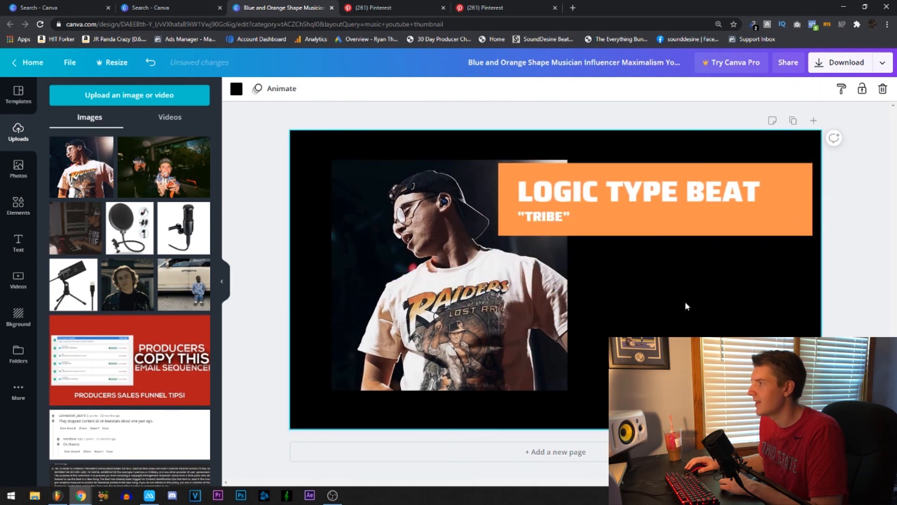
Shrink the orange title banner slightly and nudge it a little further down over the photo's edge
left_click(696, 229)
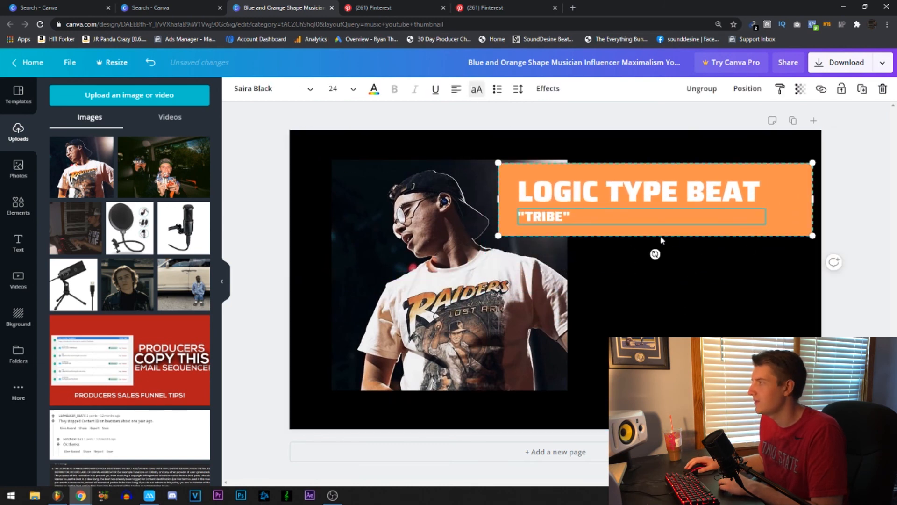
left_click_drag(809, 237, 799, 232)
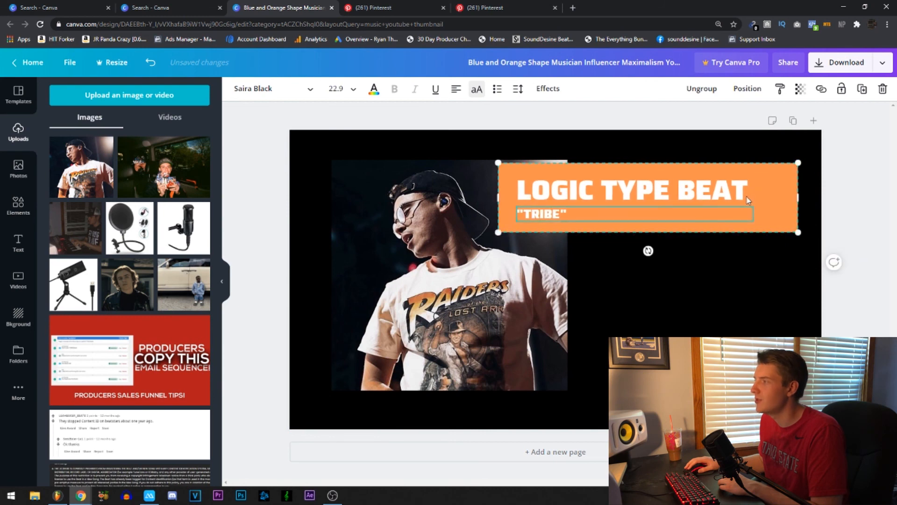
left_click(761, 206)
left_click_drag(761, 206, 764, 213)
left_click(765, 262)
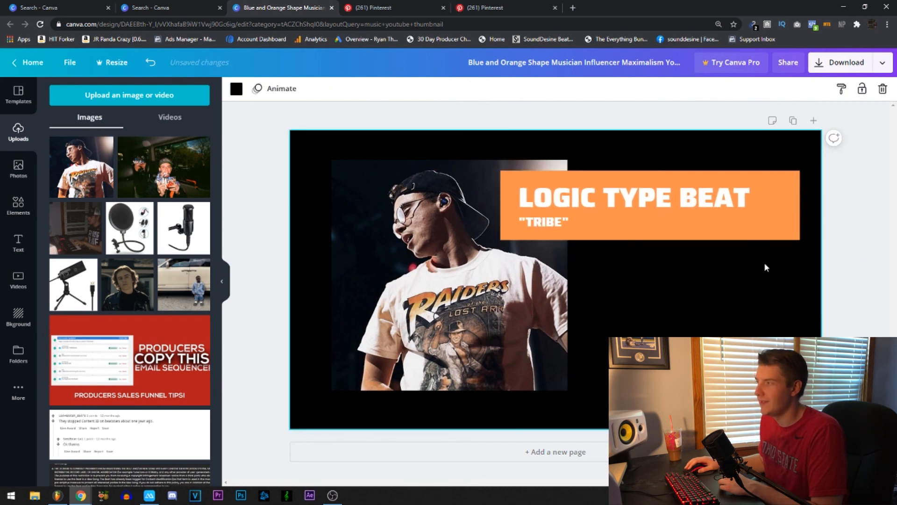